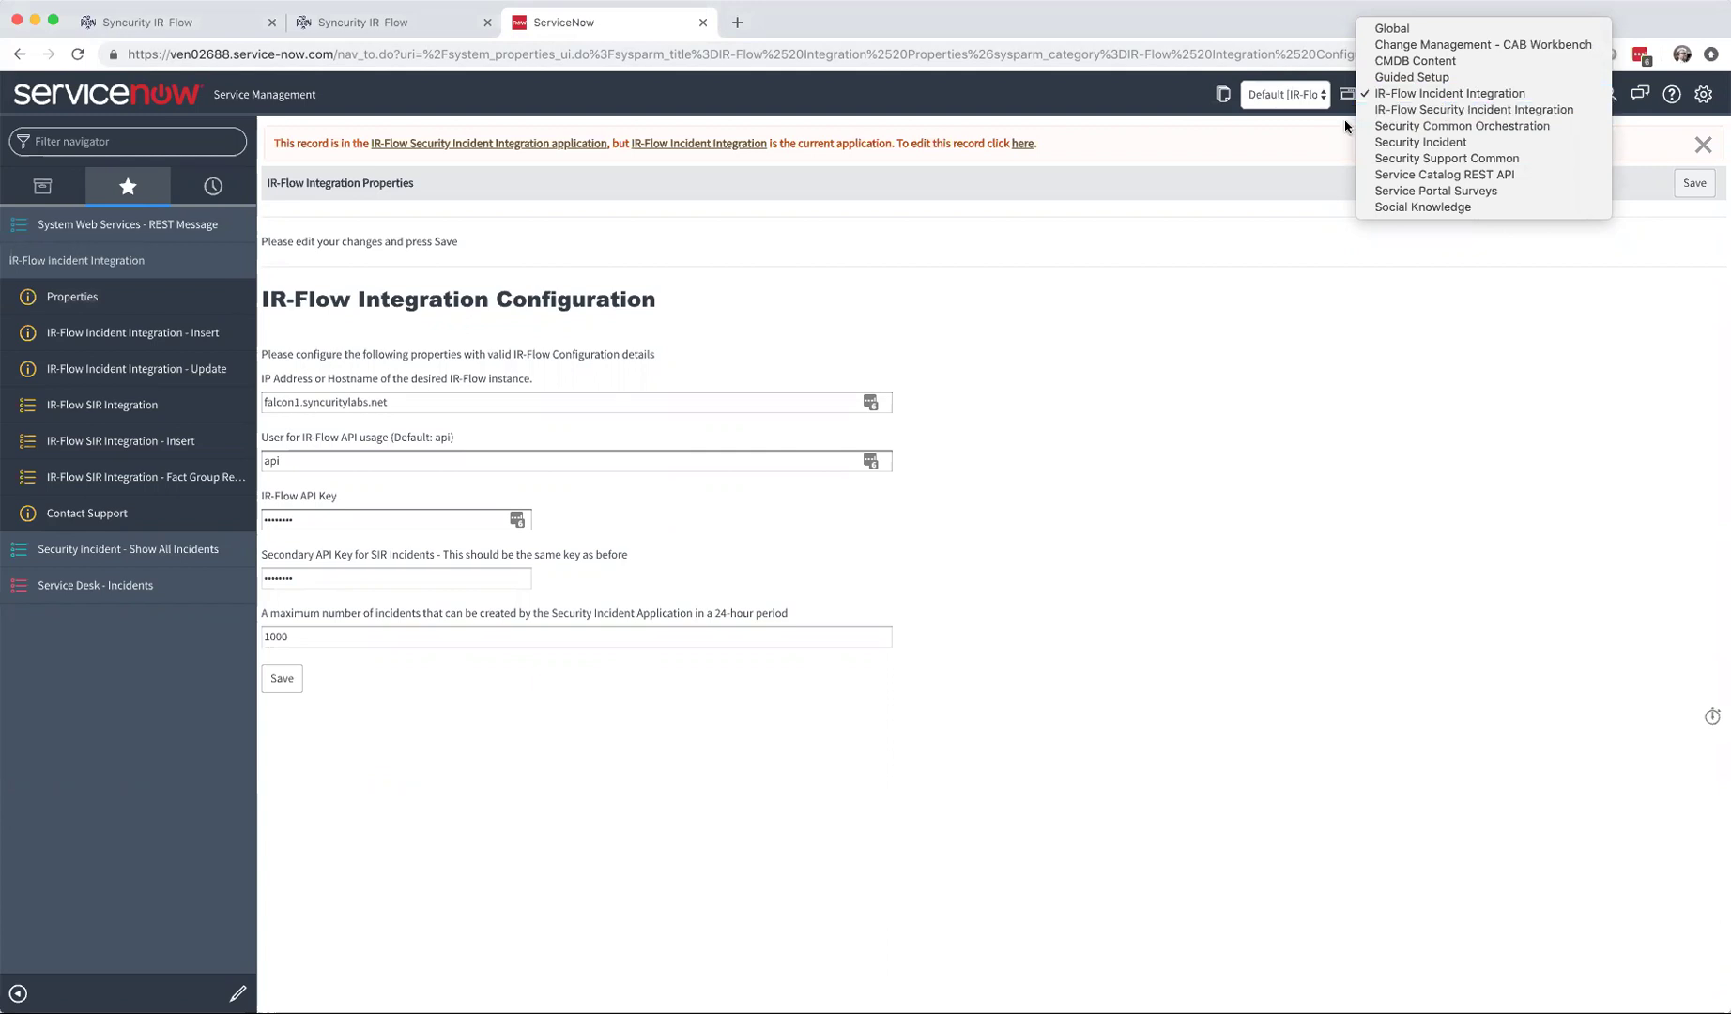
Step: Switch to IR-Flow and start the Create ServiceNow Incident action with short description "VPN Issues" and description "something is wrong"
click(1225, 537)
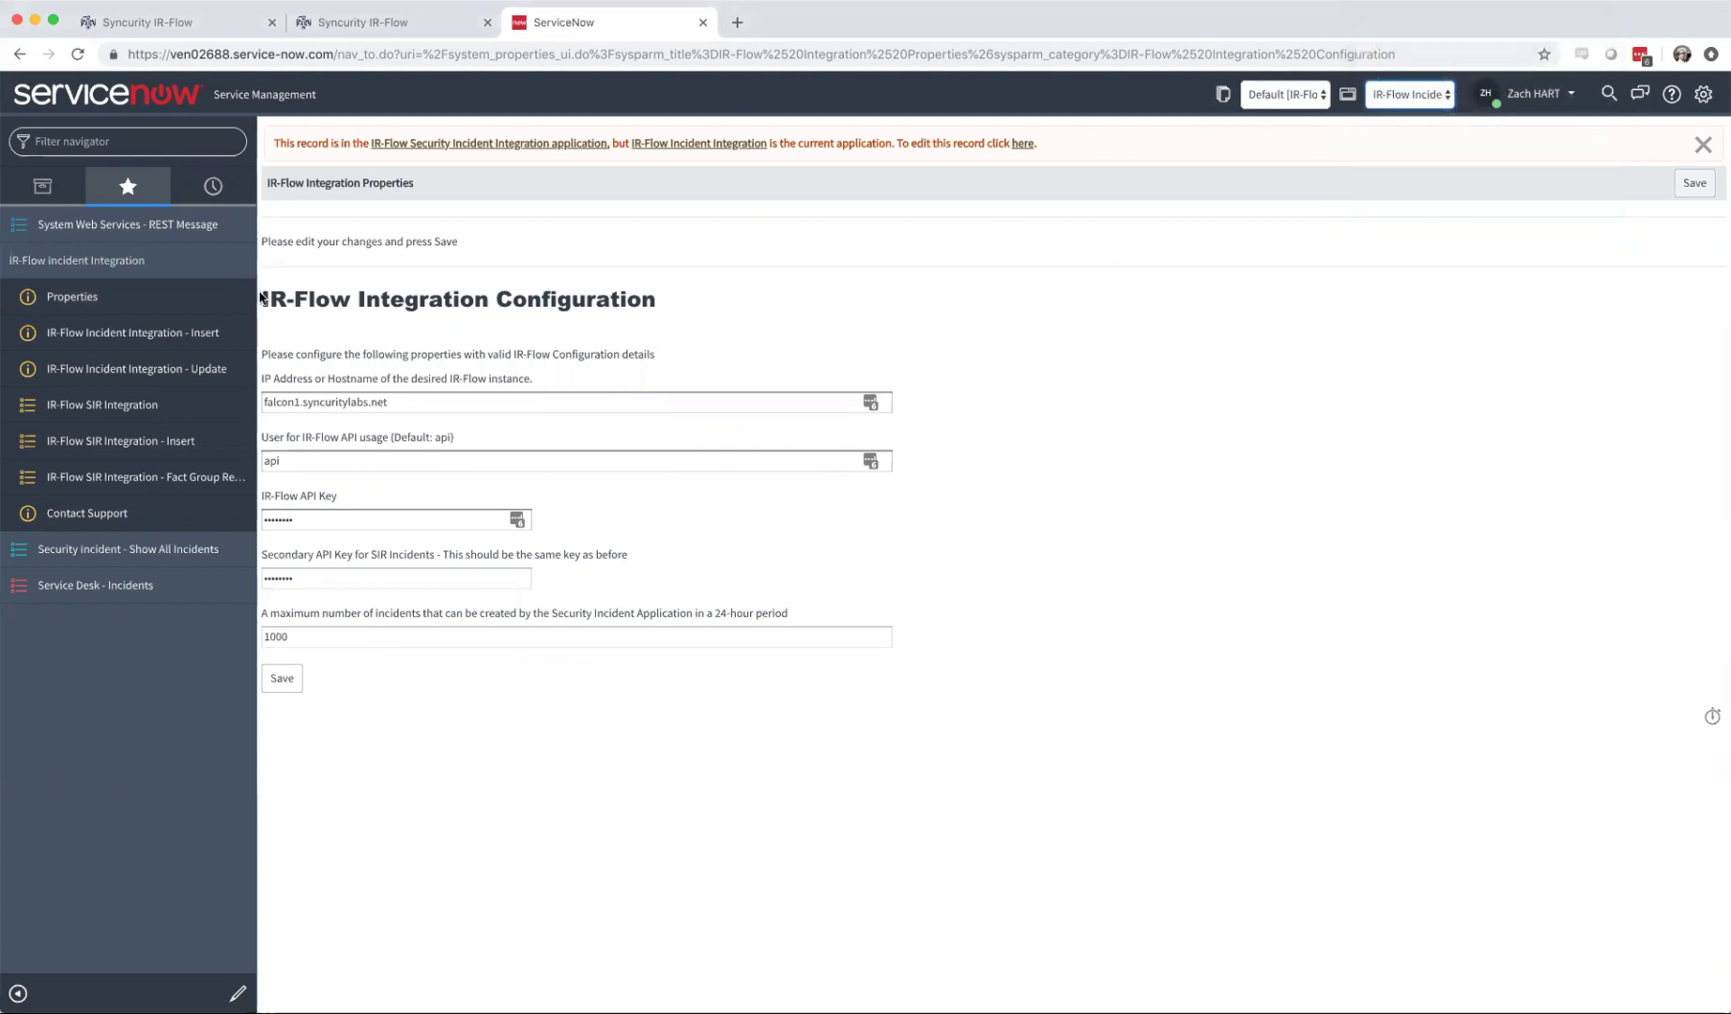
click(203, 23)
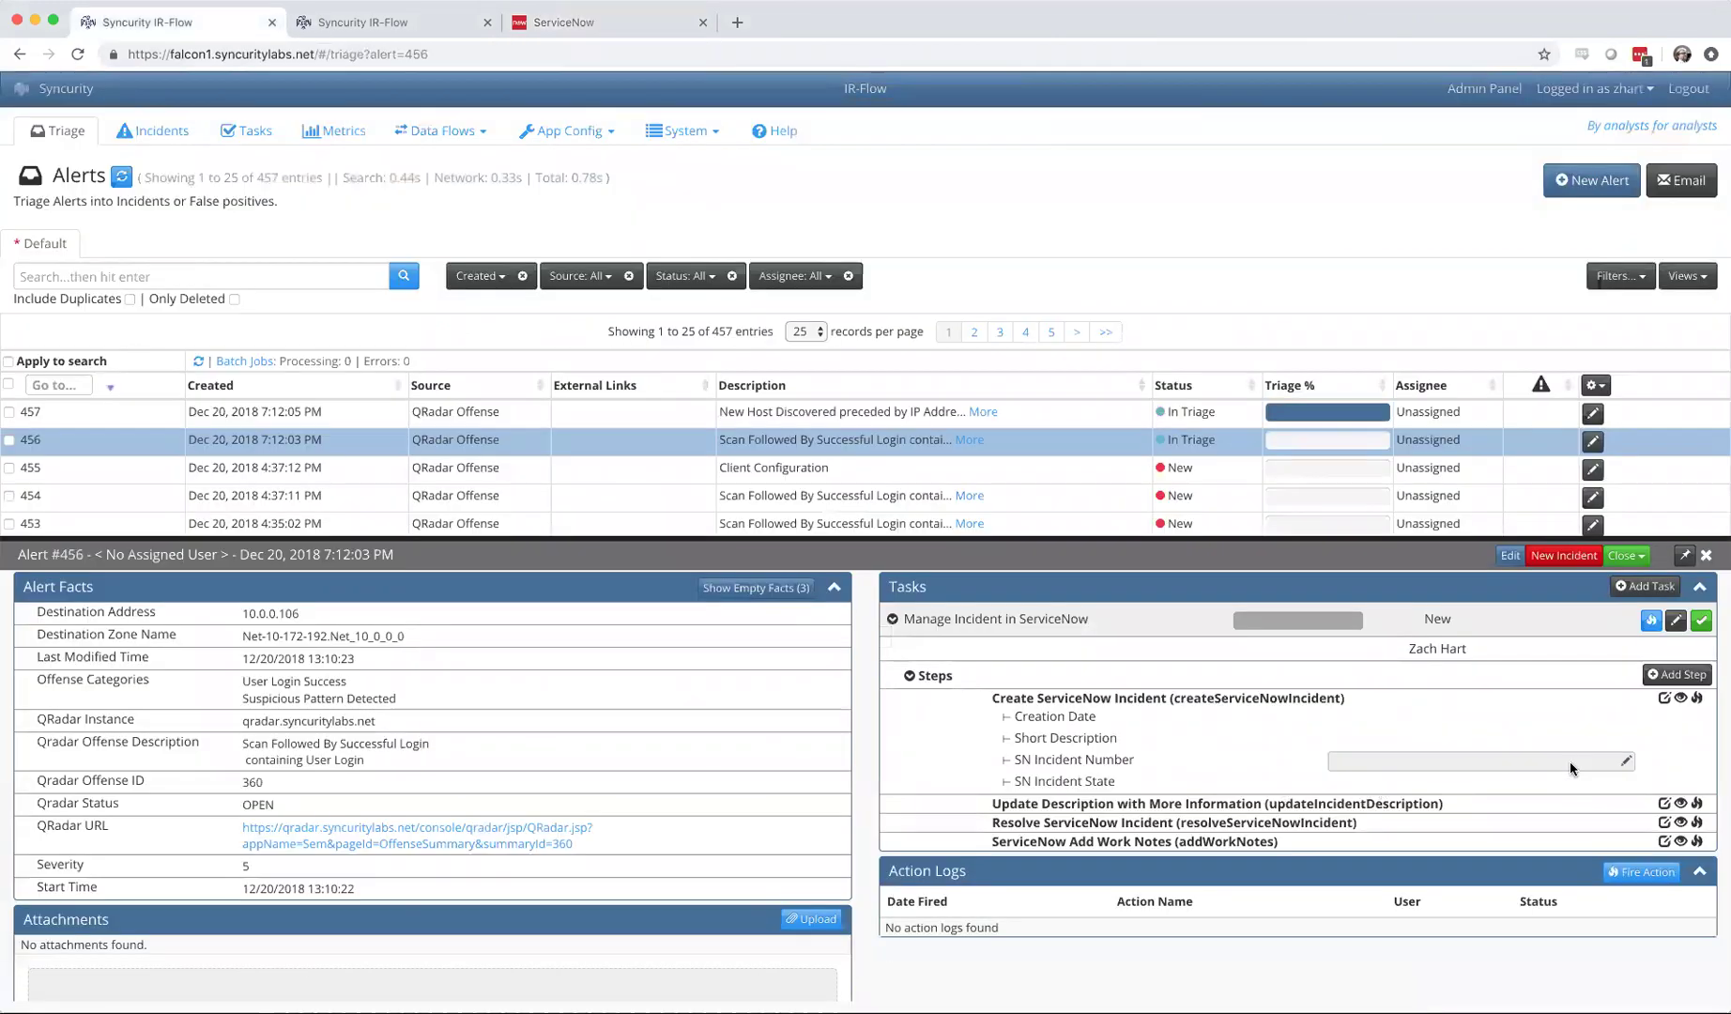
click(1698, 704)
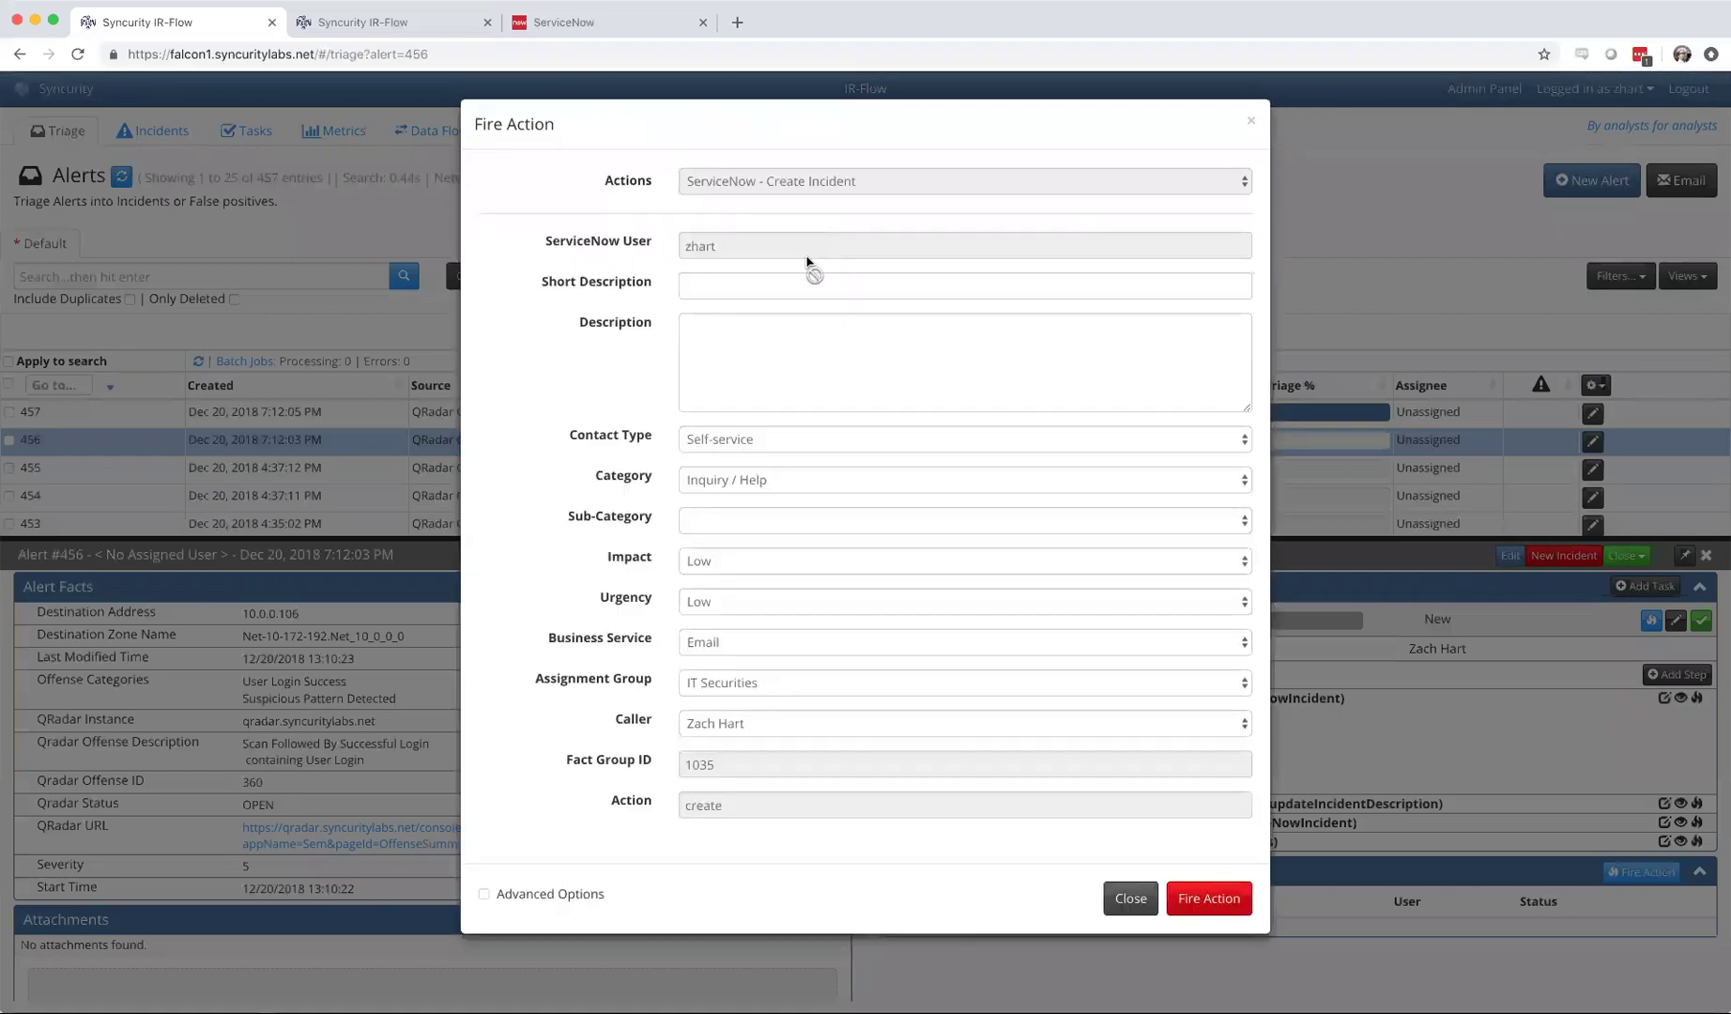
click(734, 287)
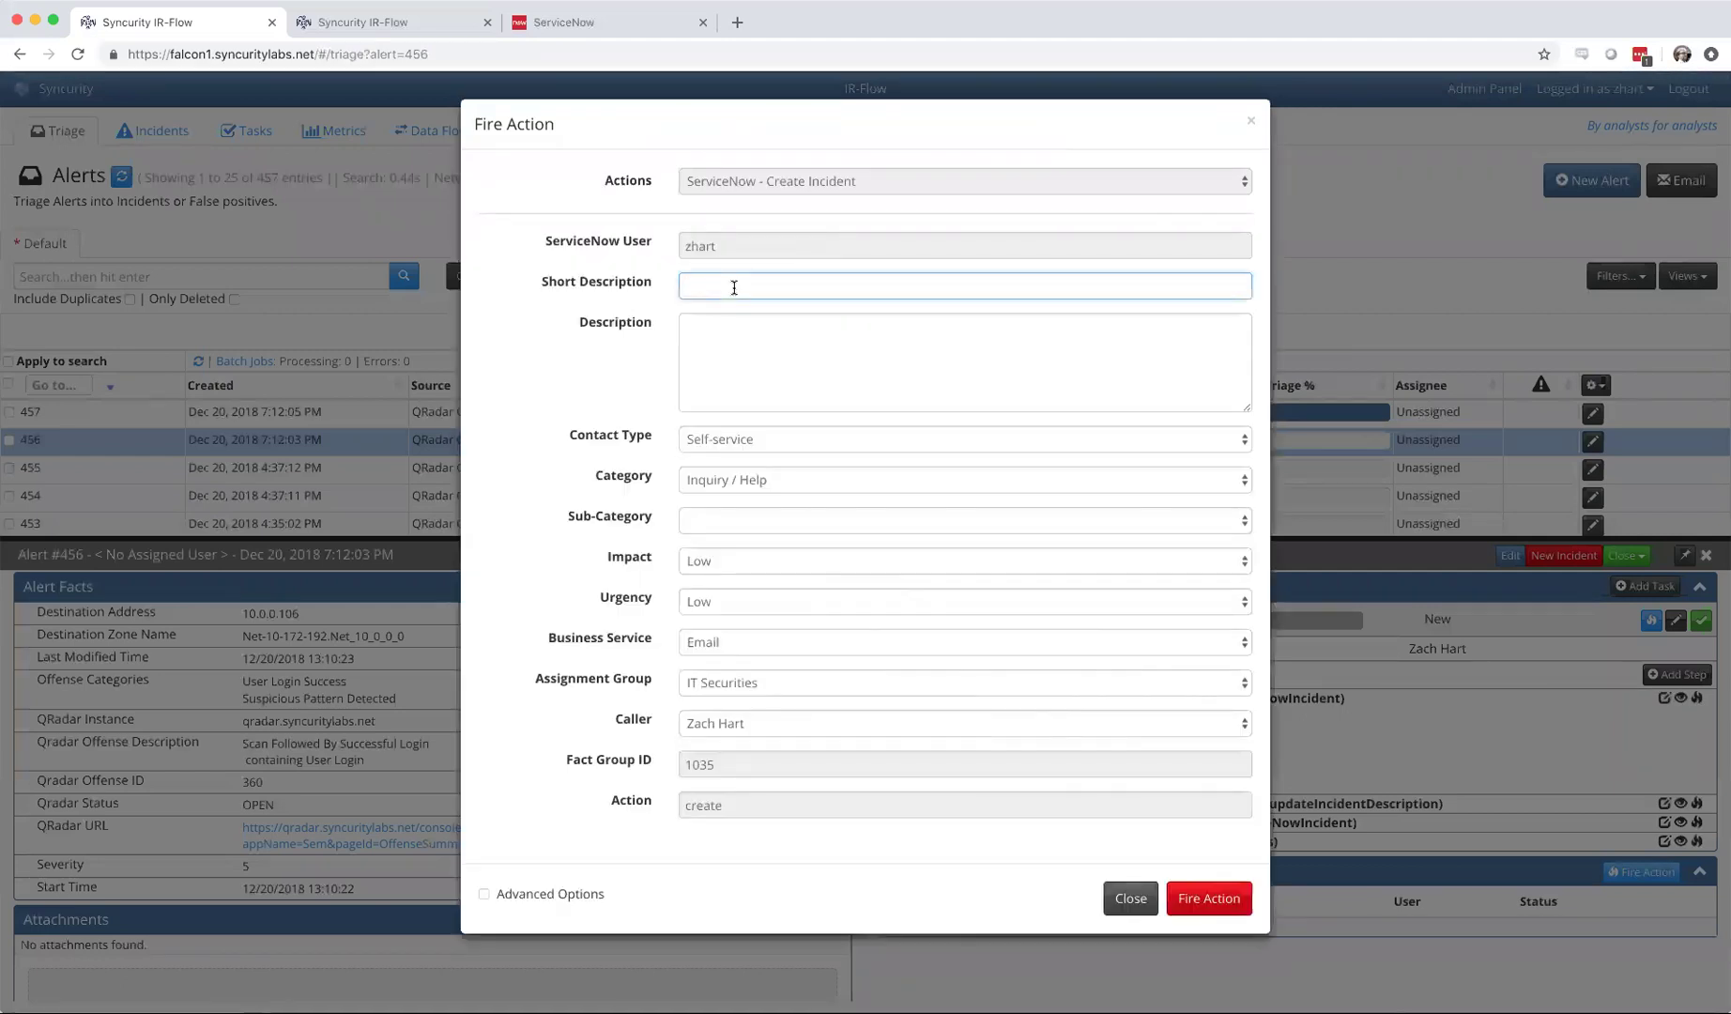
text(VPN Issues)
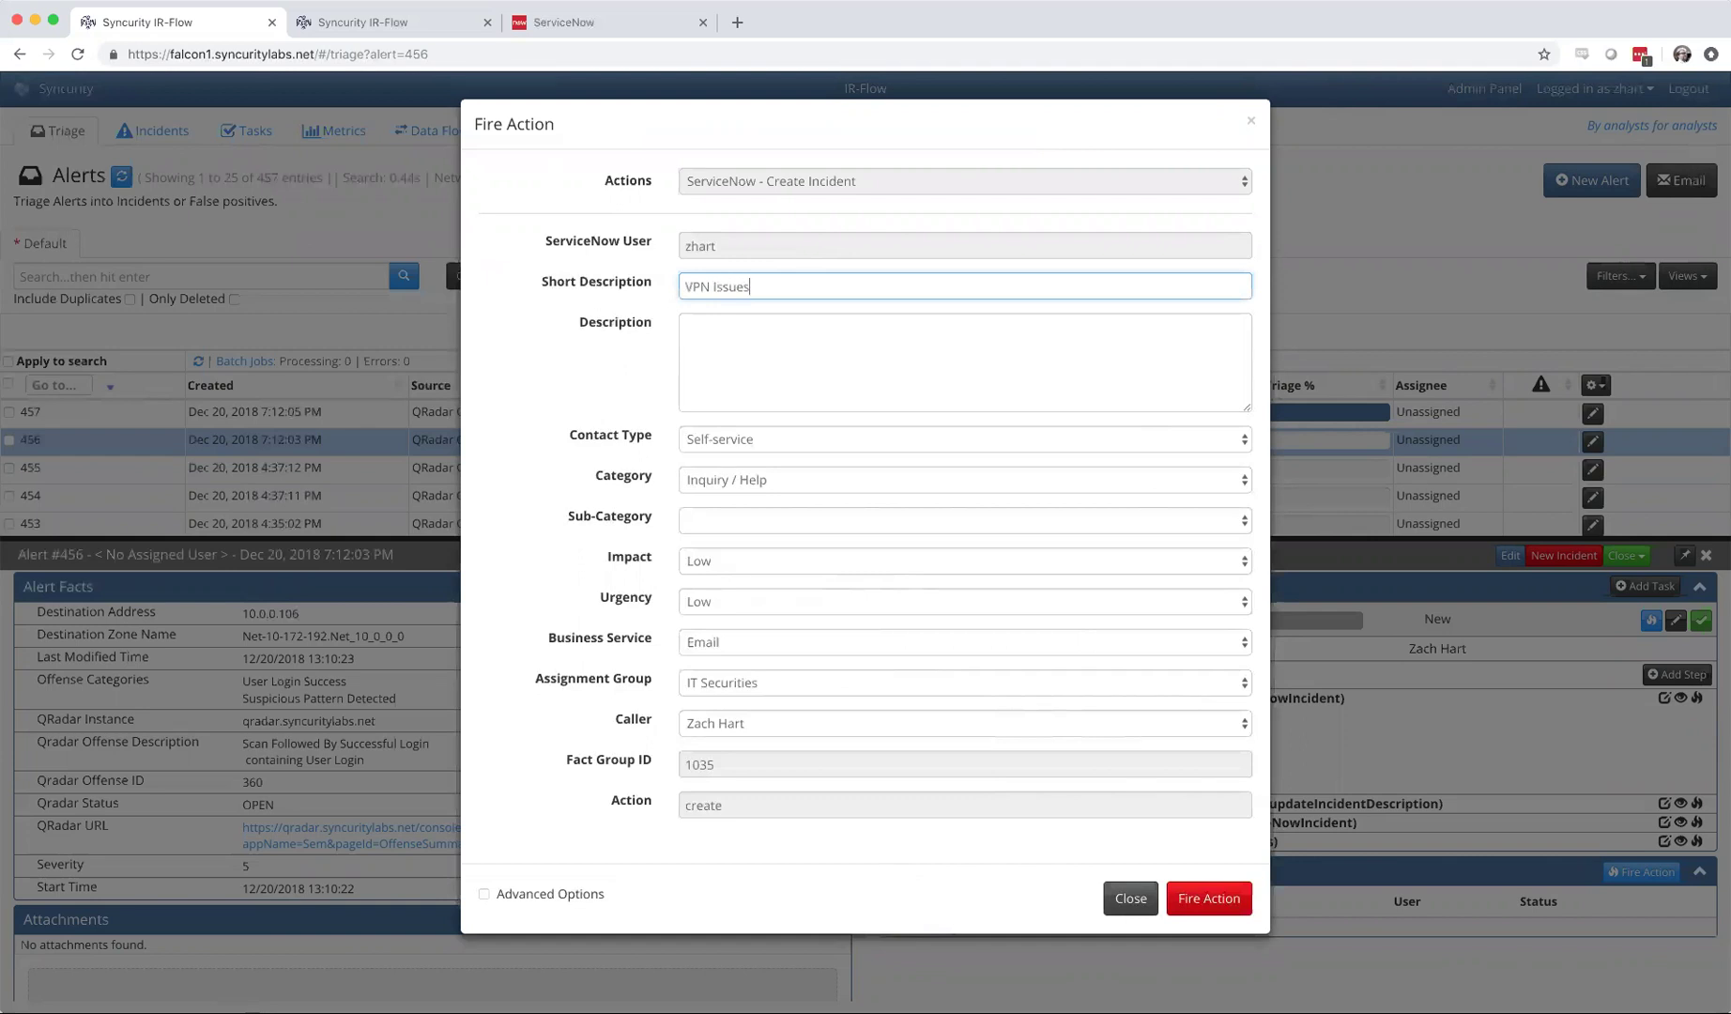
key(Tab)
text(something is wrong)
Step: Set the incident's contact type to Self-service, category to Network, sub-category to Network - VPN and business service to IT Services
click(706, 449)
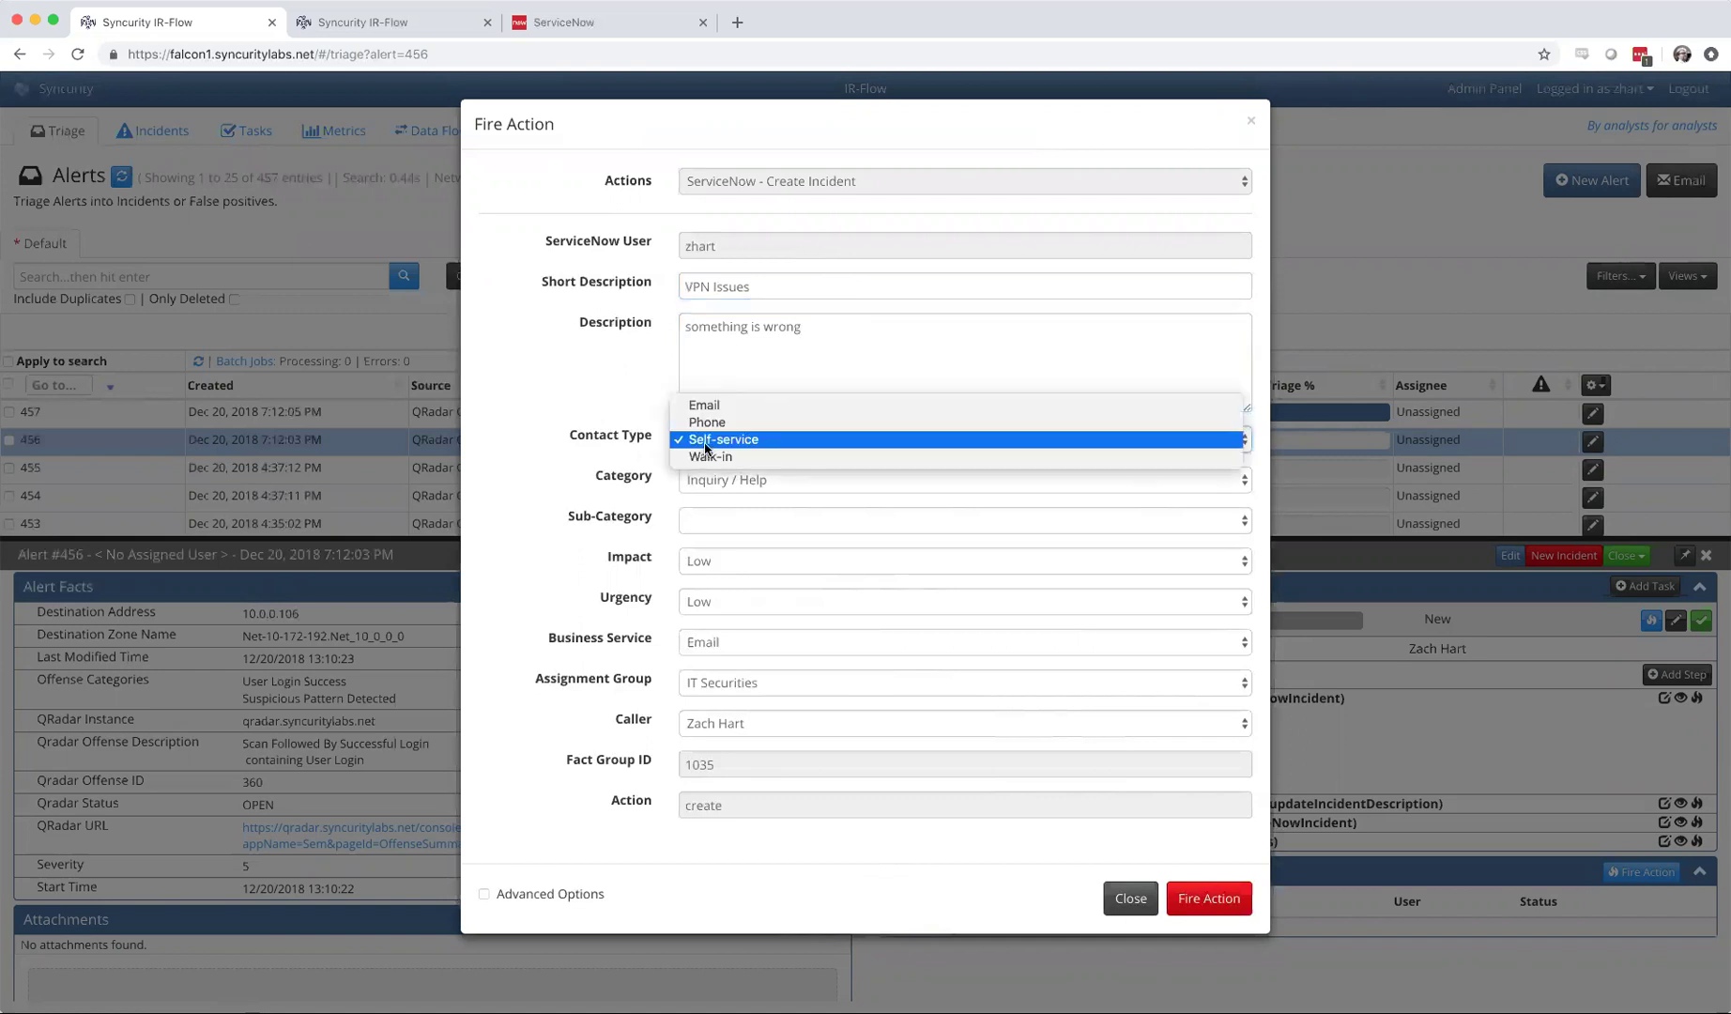
click(700, 439)
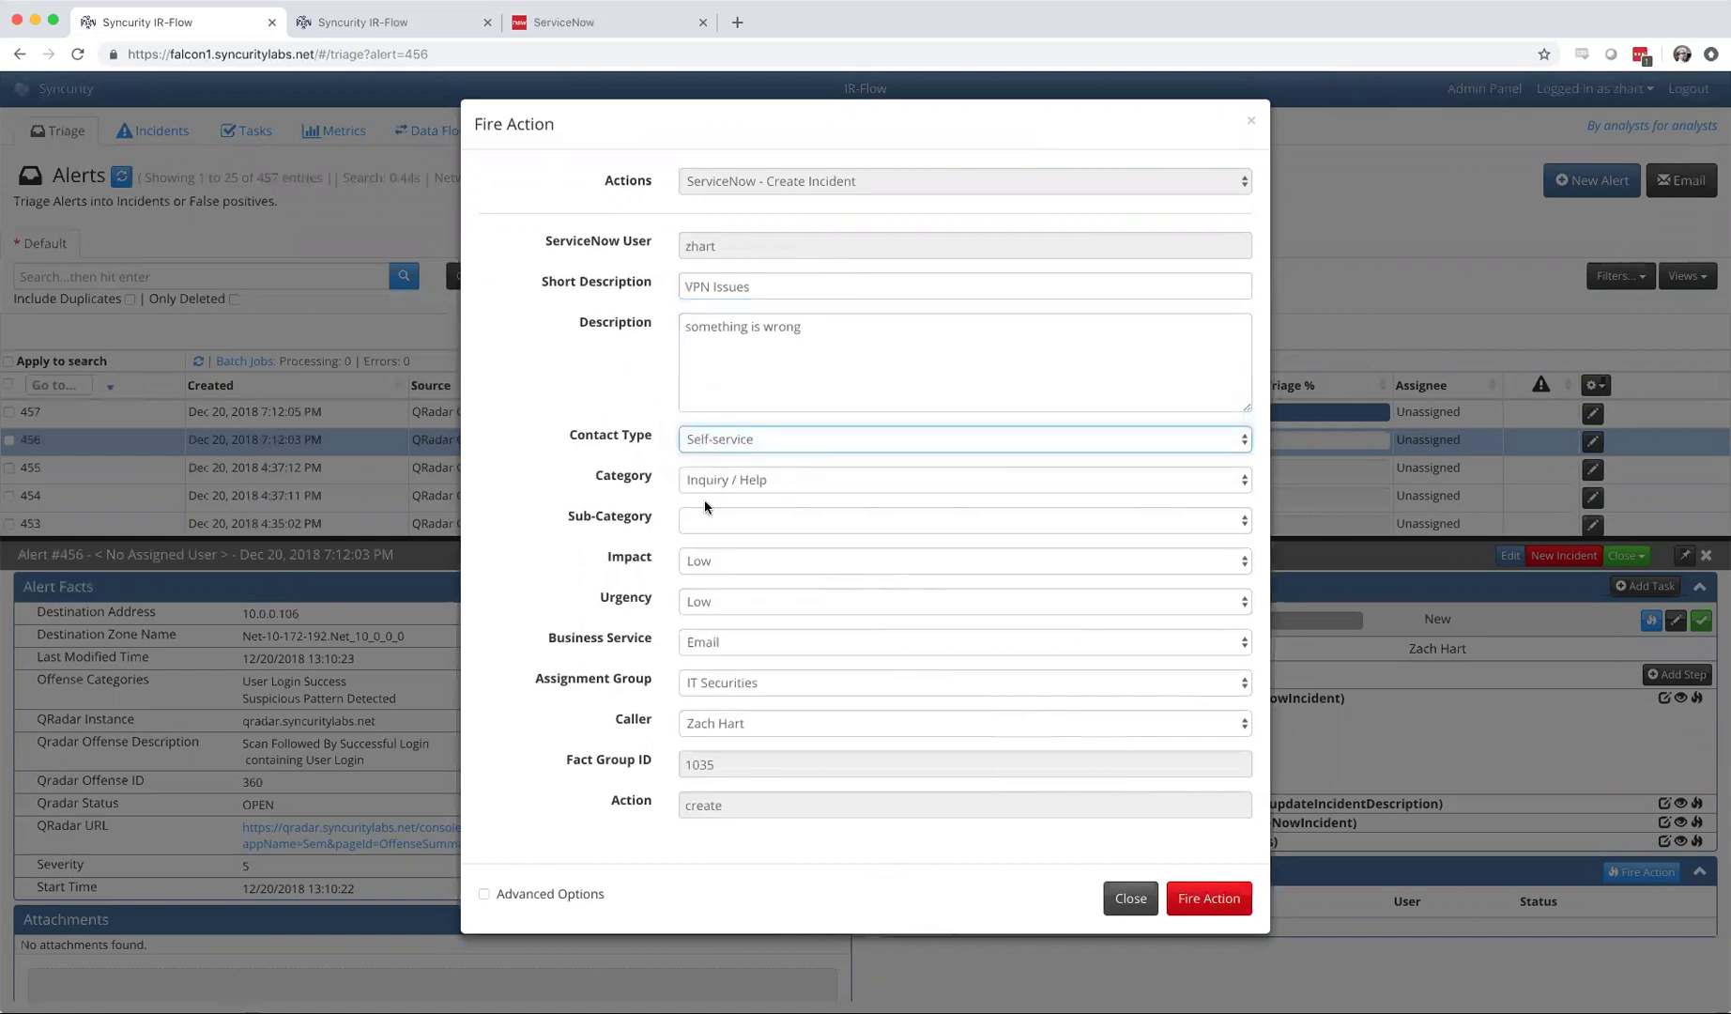
click(715, 491)
click(714, 498)
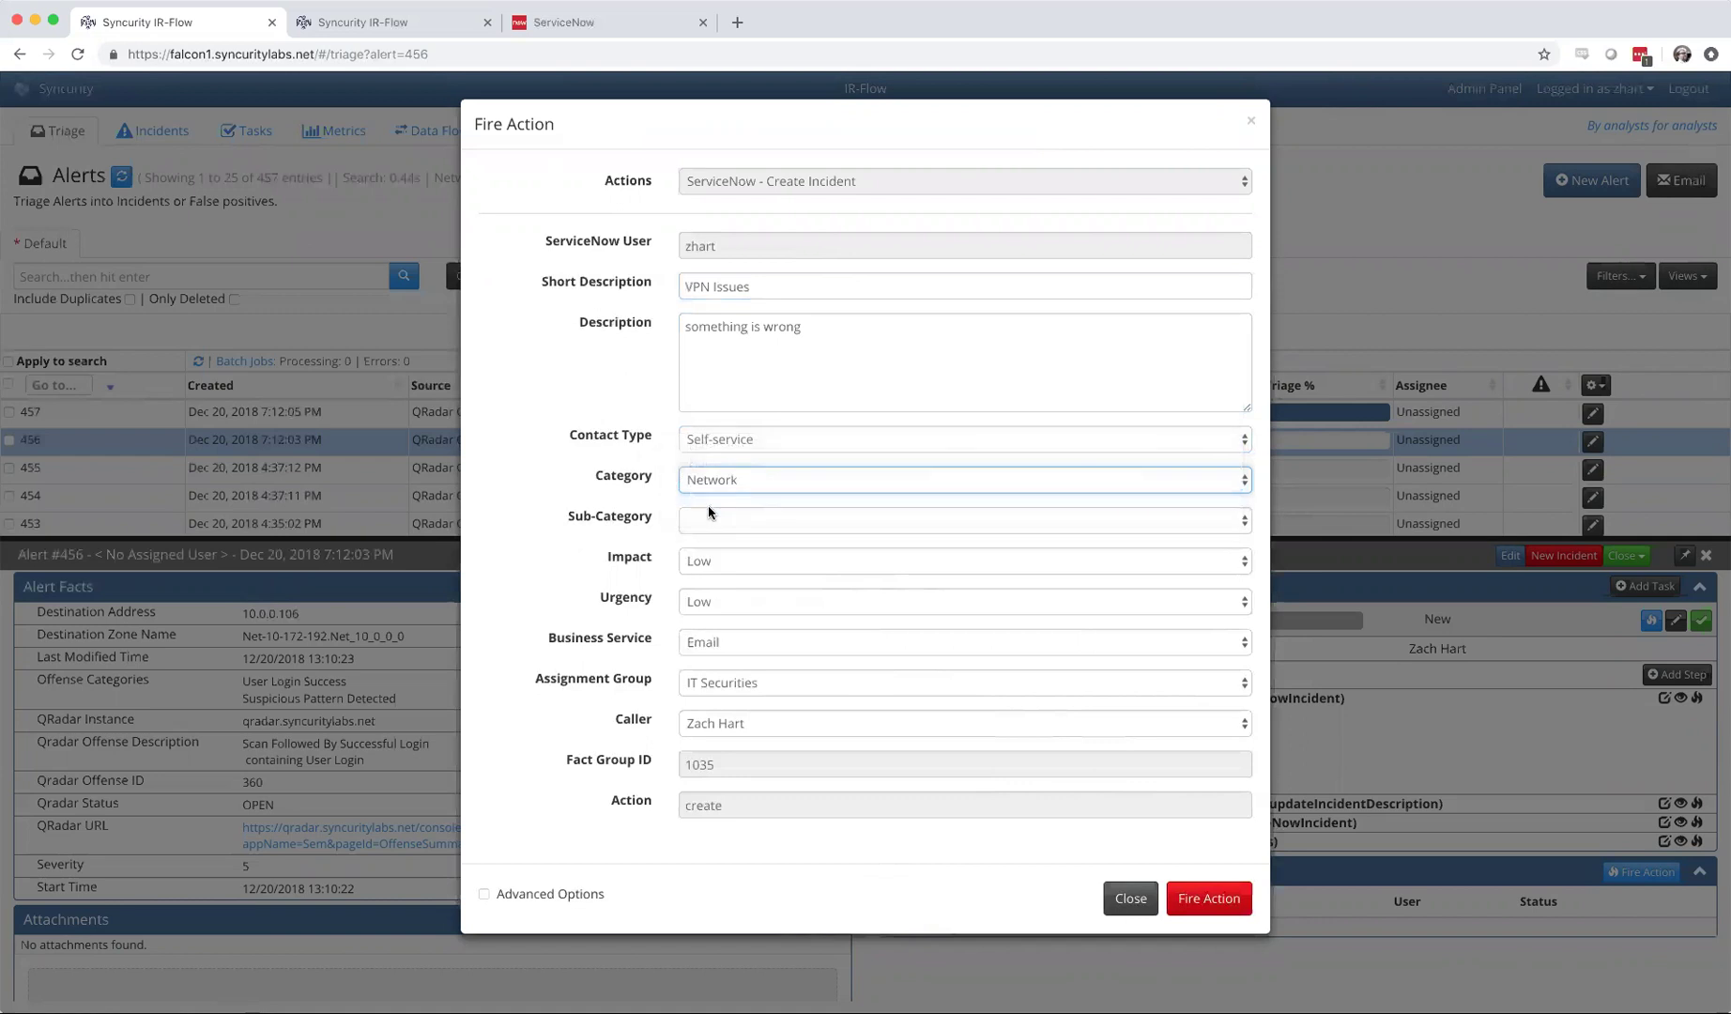
click(709, 515)
click(737, 742)
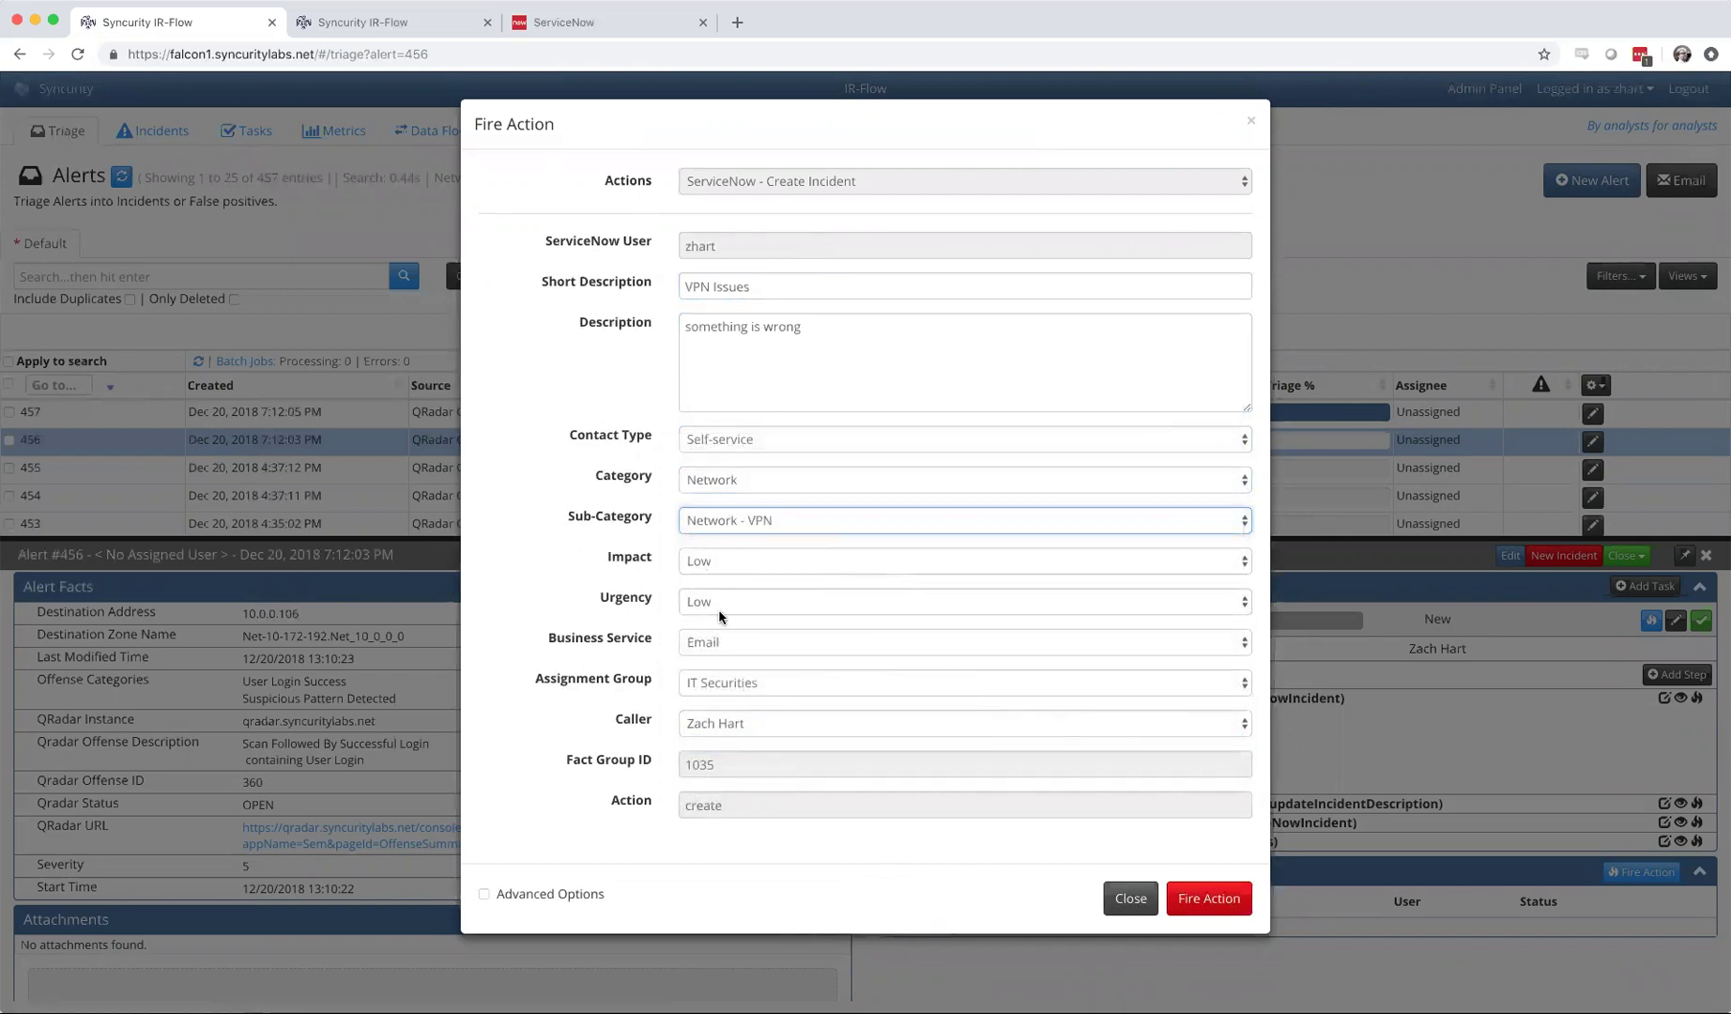
click(771, 641)
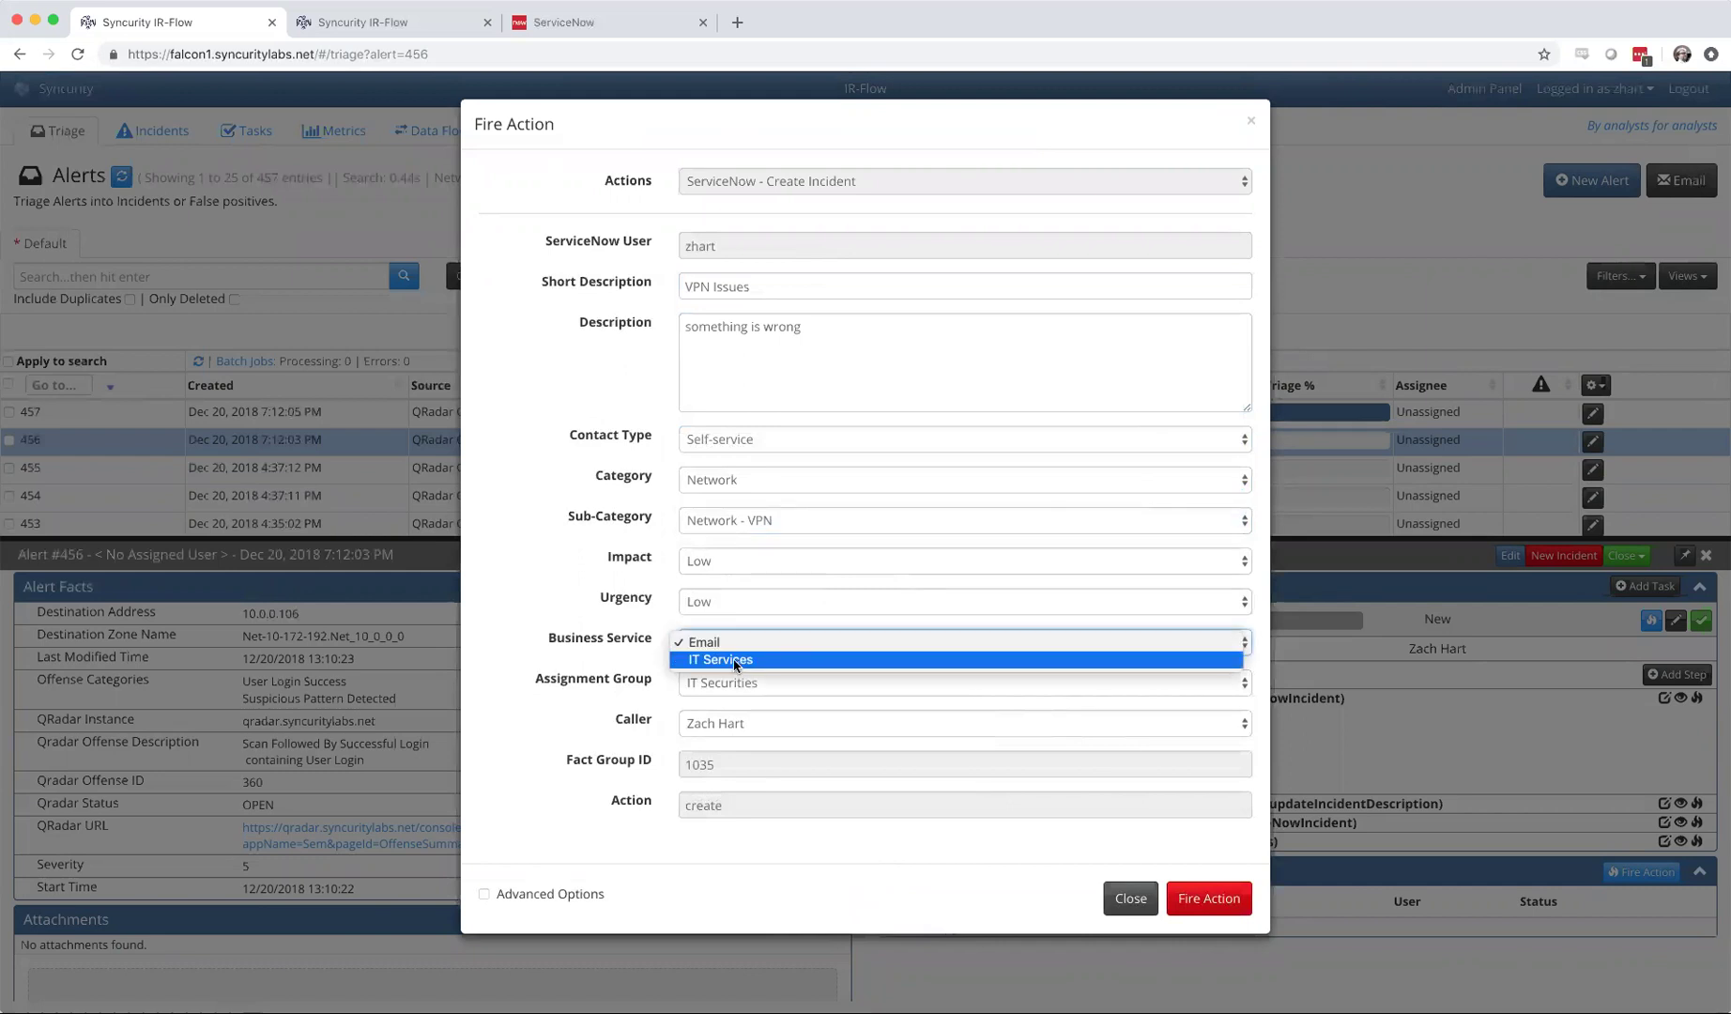
click(737, 660)
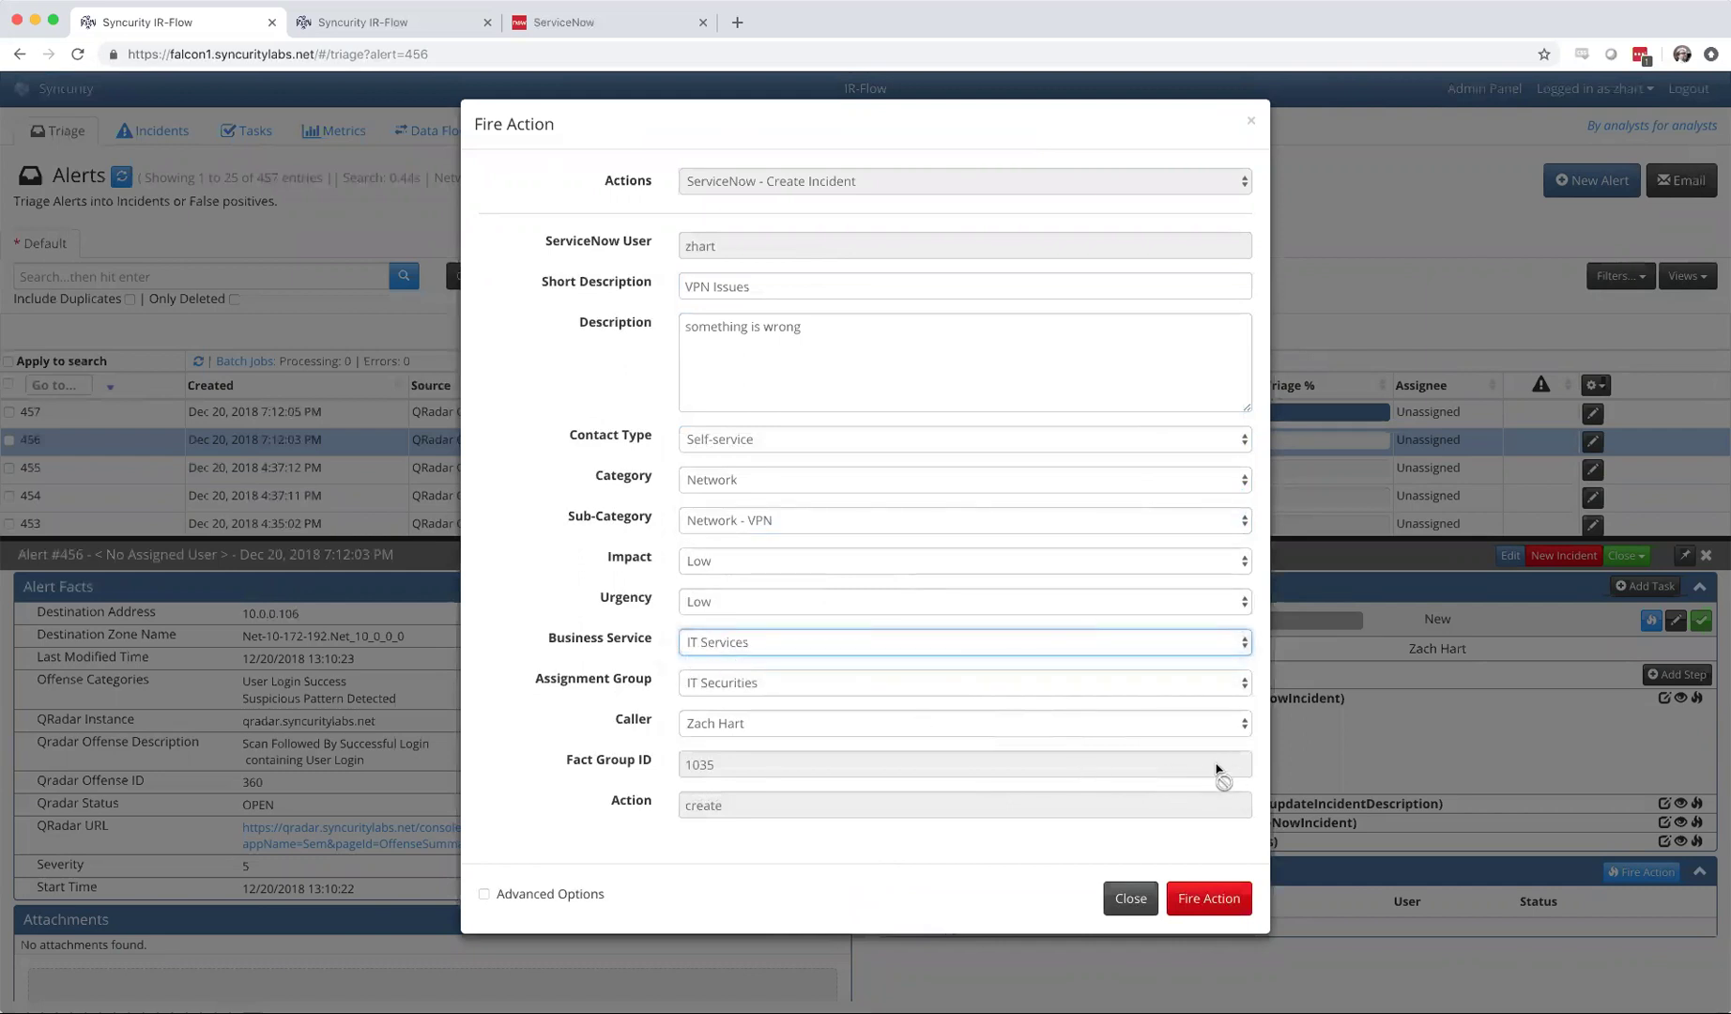
Step: Keep the business service as IT Services and the impact as Low, and fire the Create Incident action
click(1259, 745)
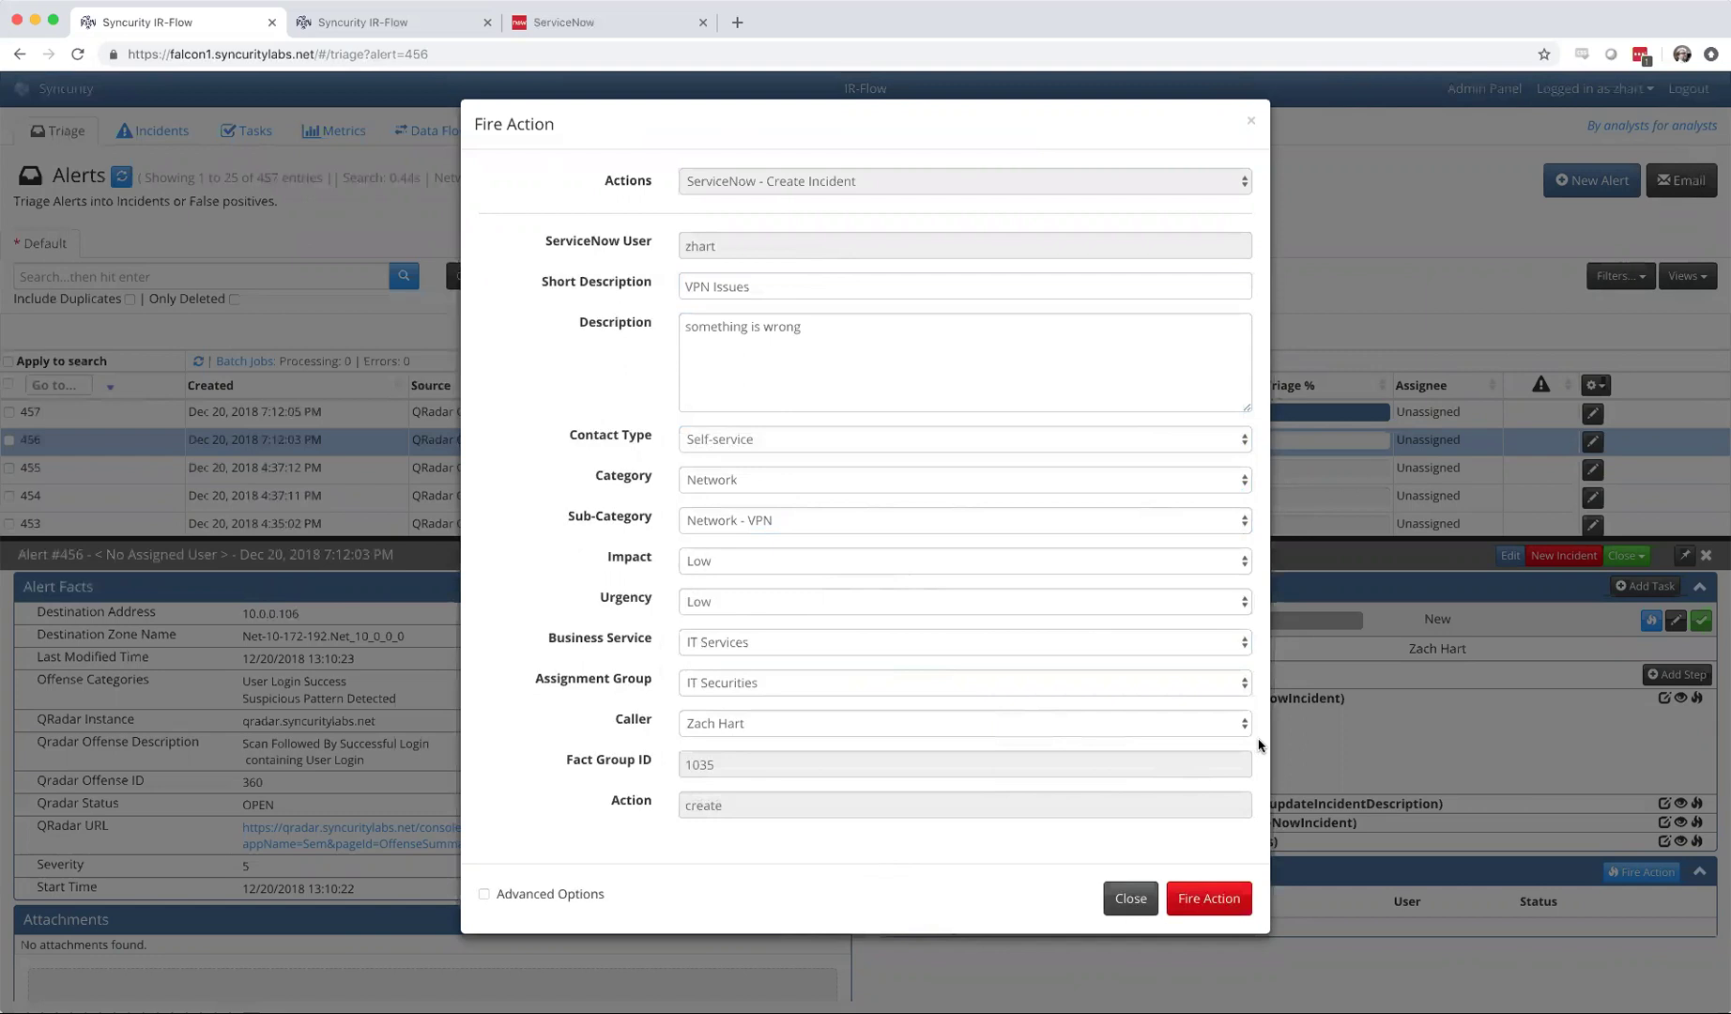
click(784, 644)
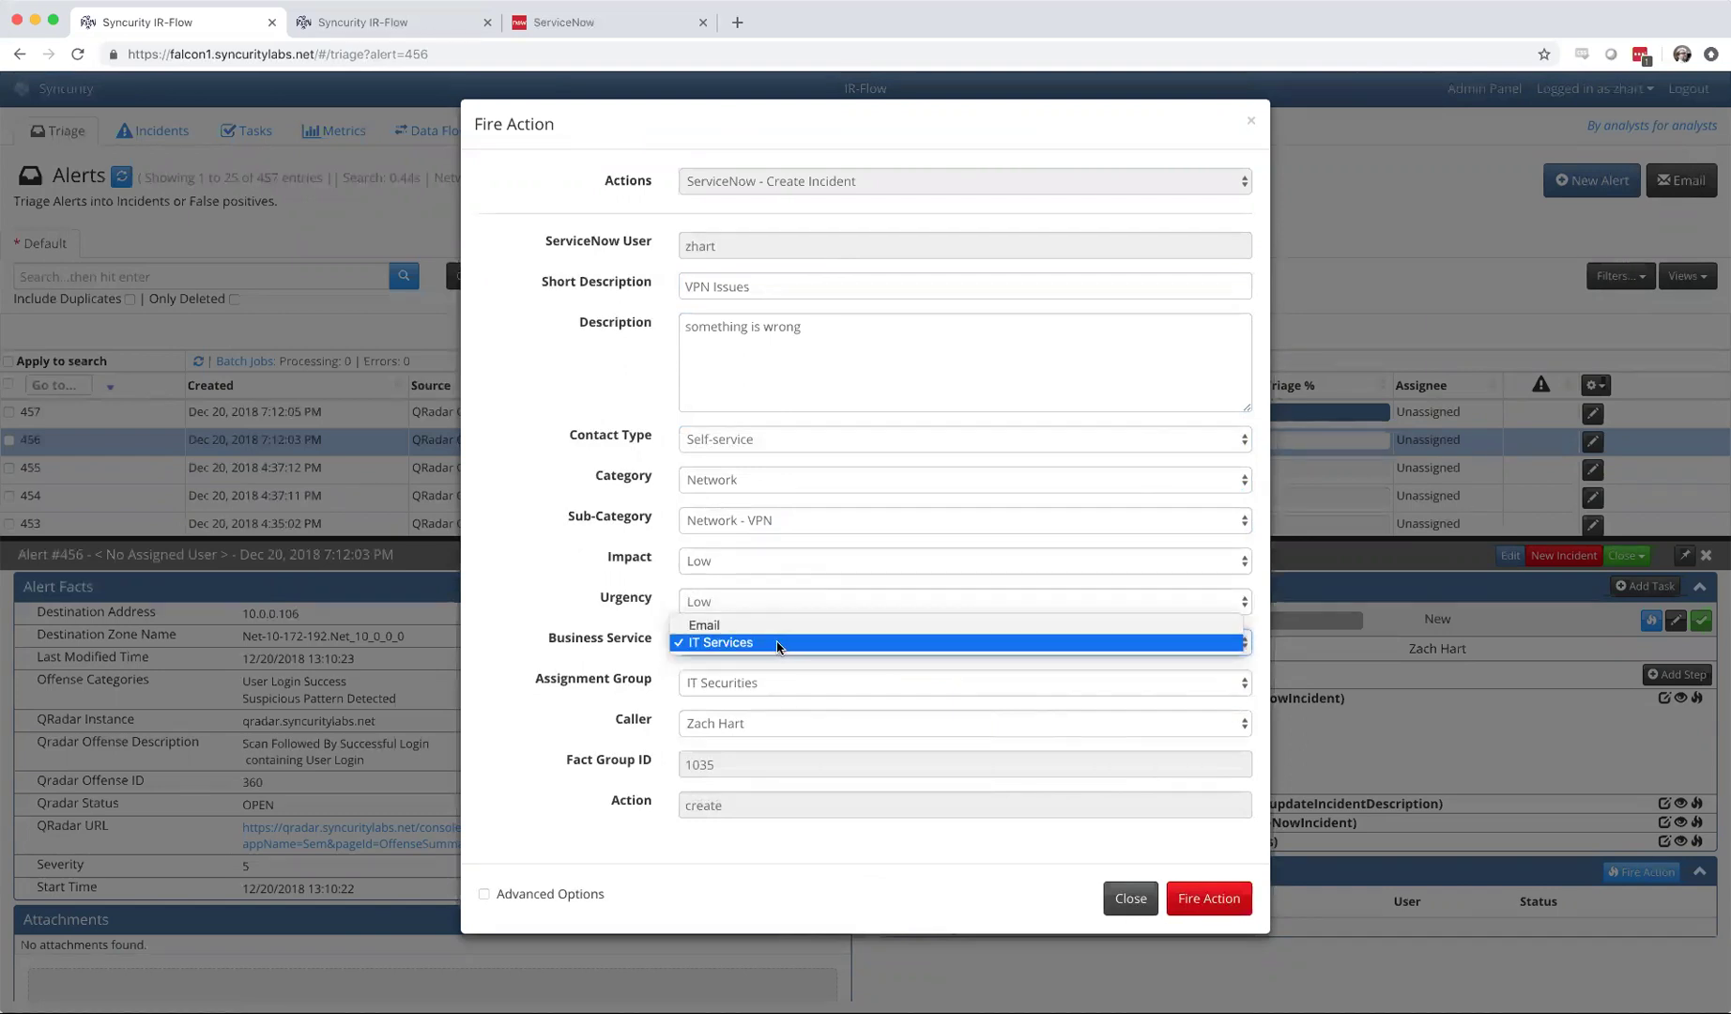
click(777, 644)
click(732, 561)
click(736, 562)
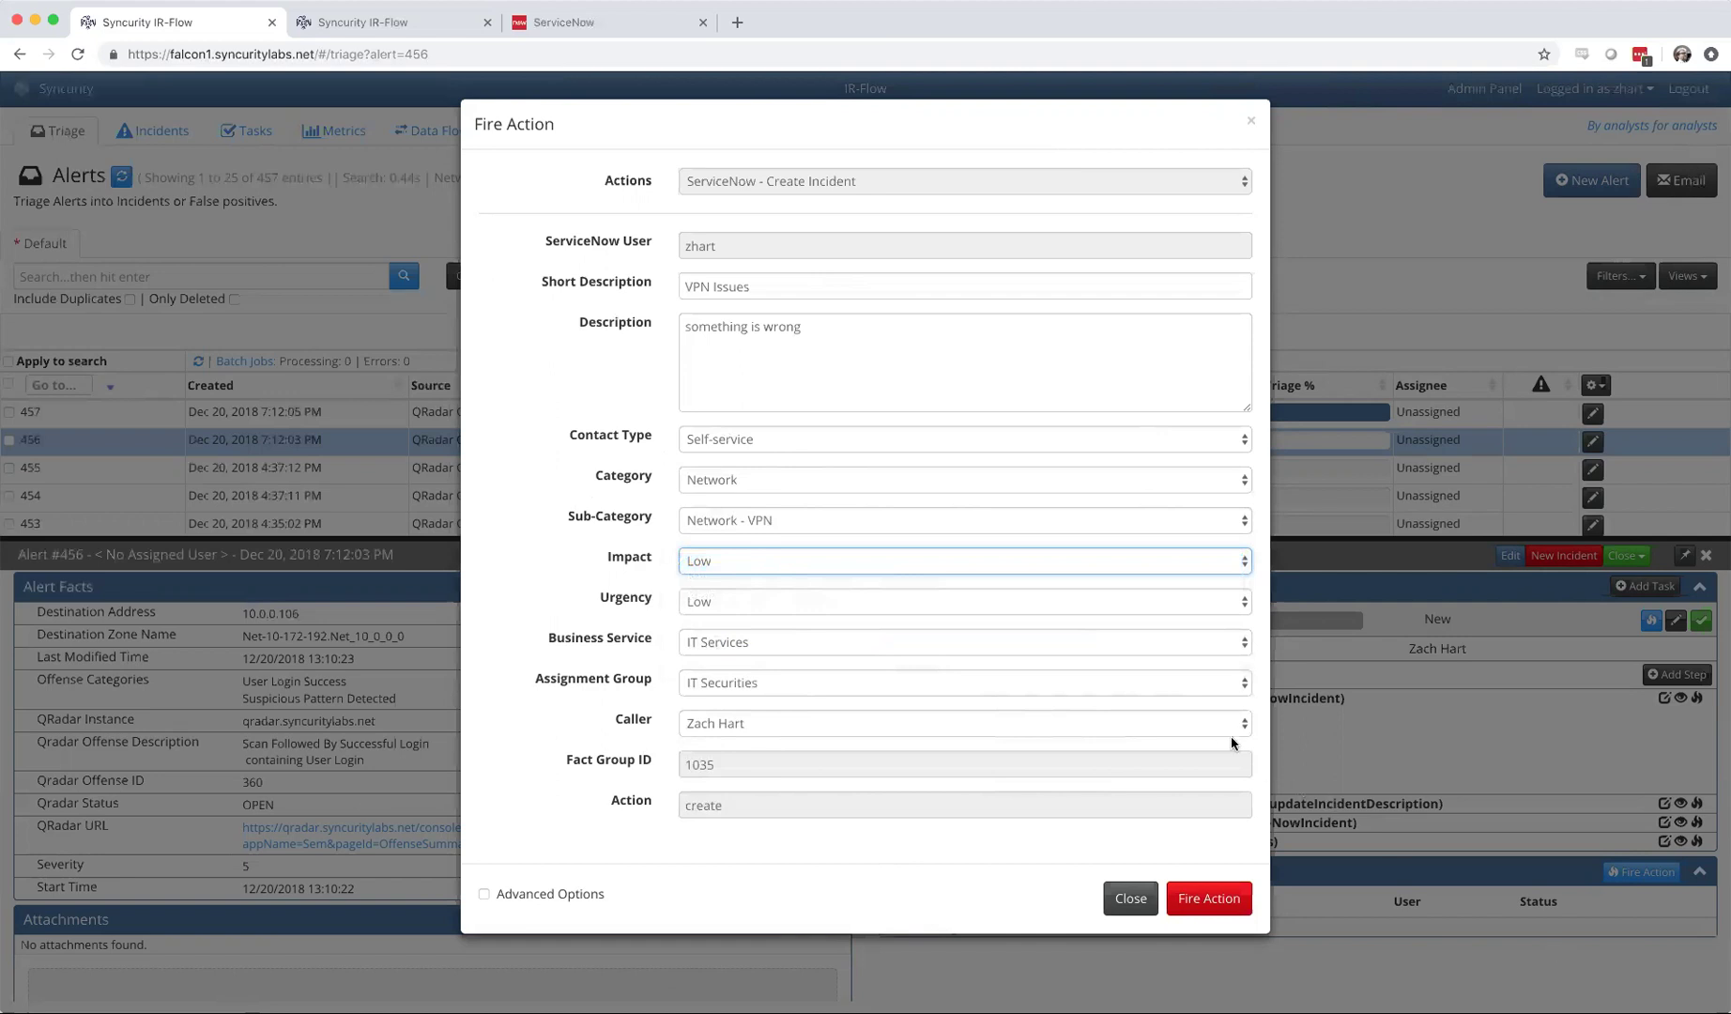
click(1208, 899)
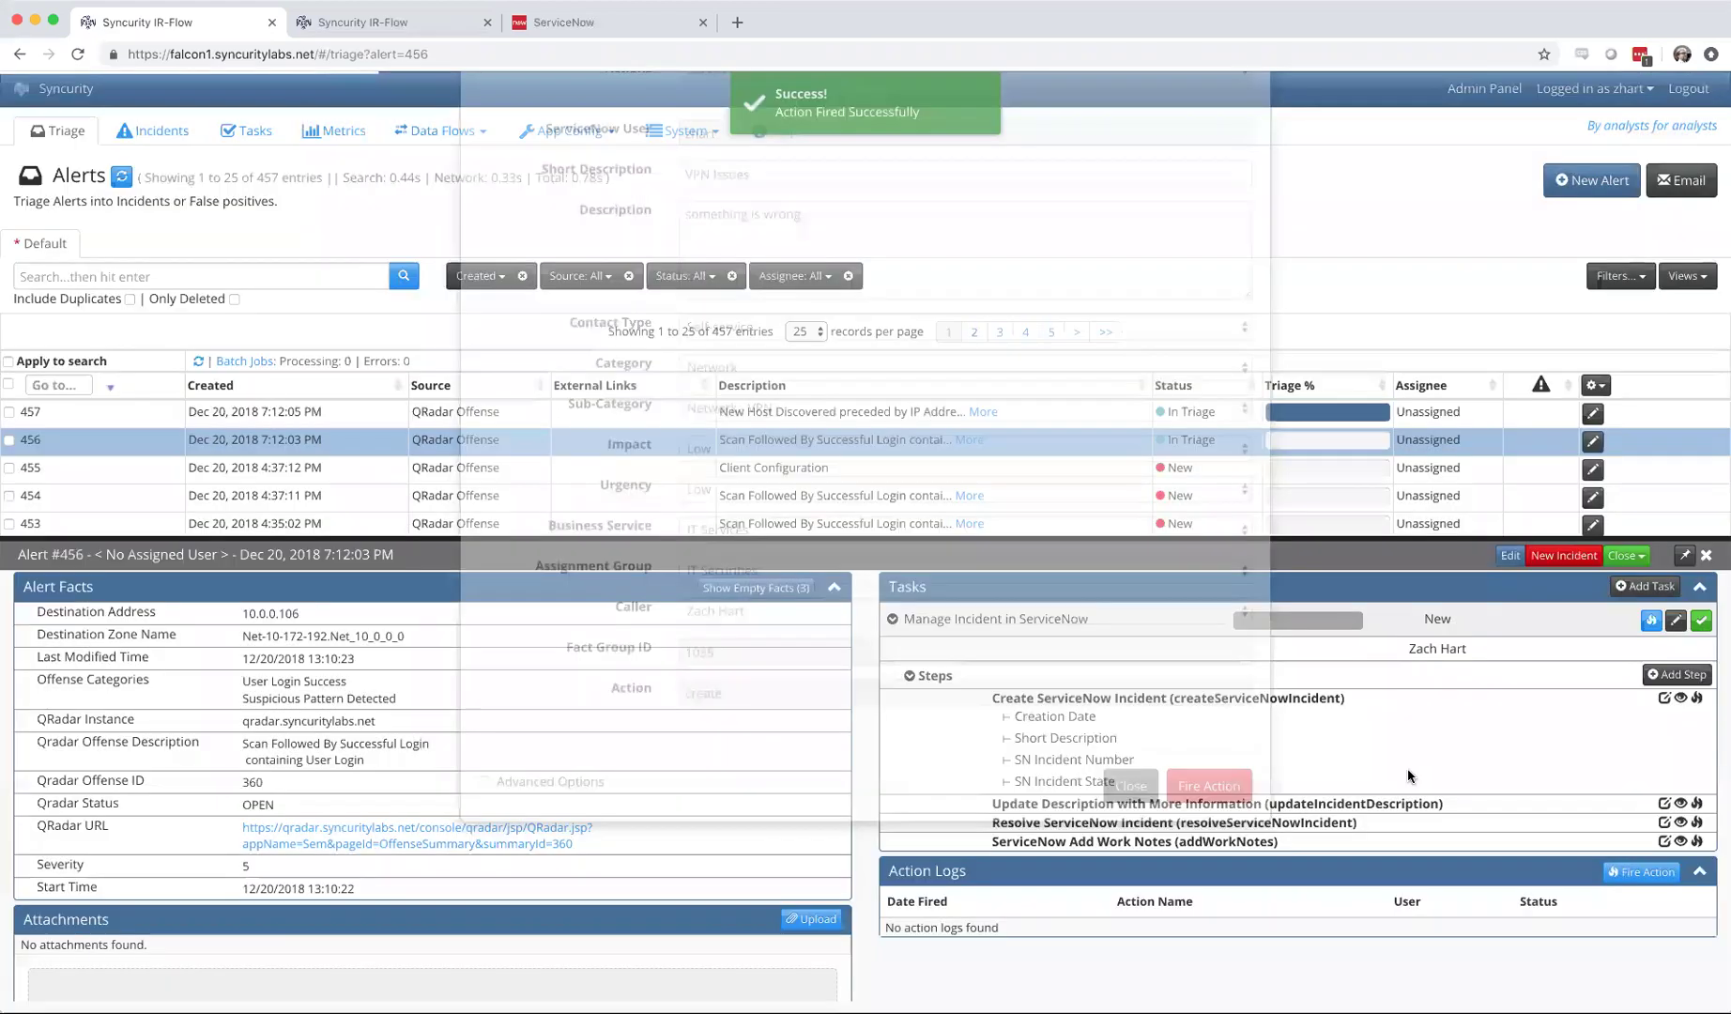
Step: Copy the new SN Incident Number and open that incident from the Service Desk incidents list in ServiceNow
double_click(1365, 761)
key(super+c)
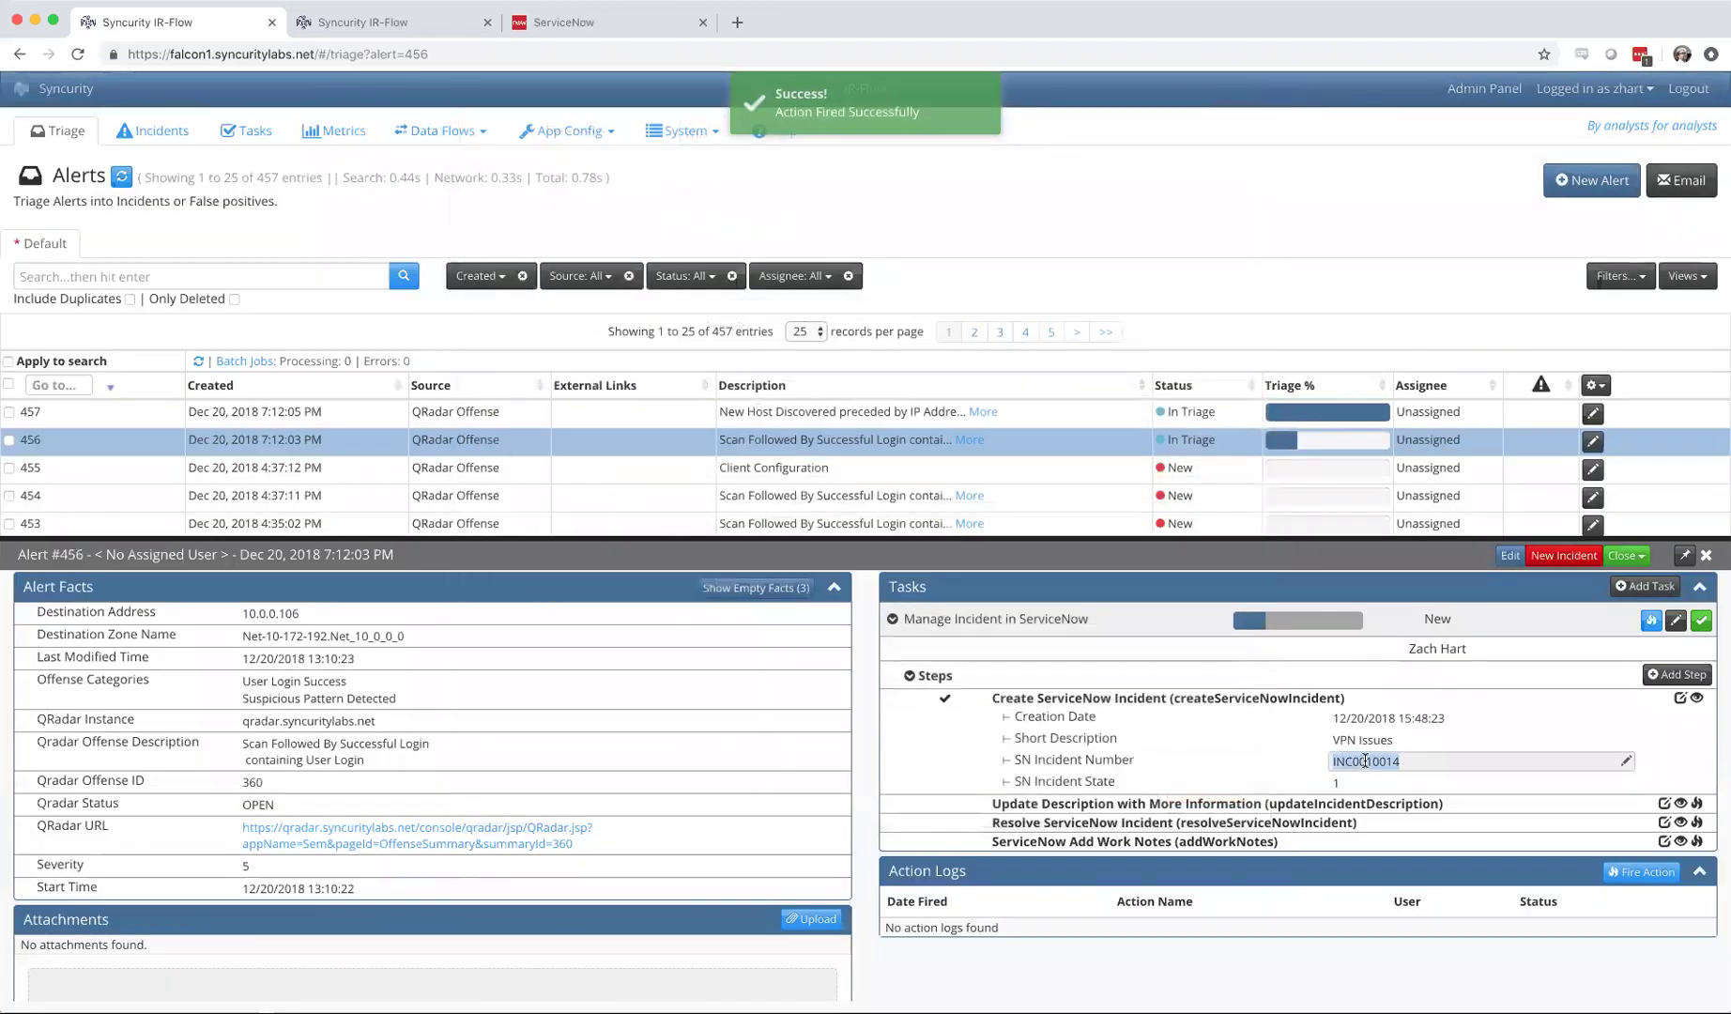
click(545, 20)
click(104, 585)
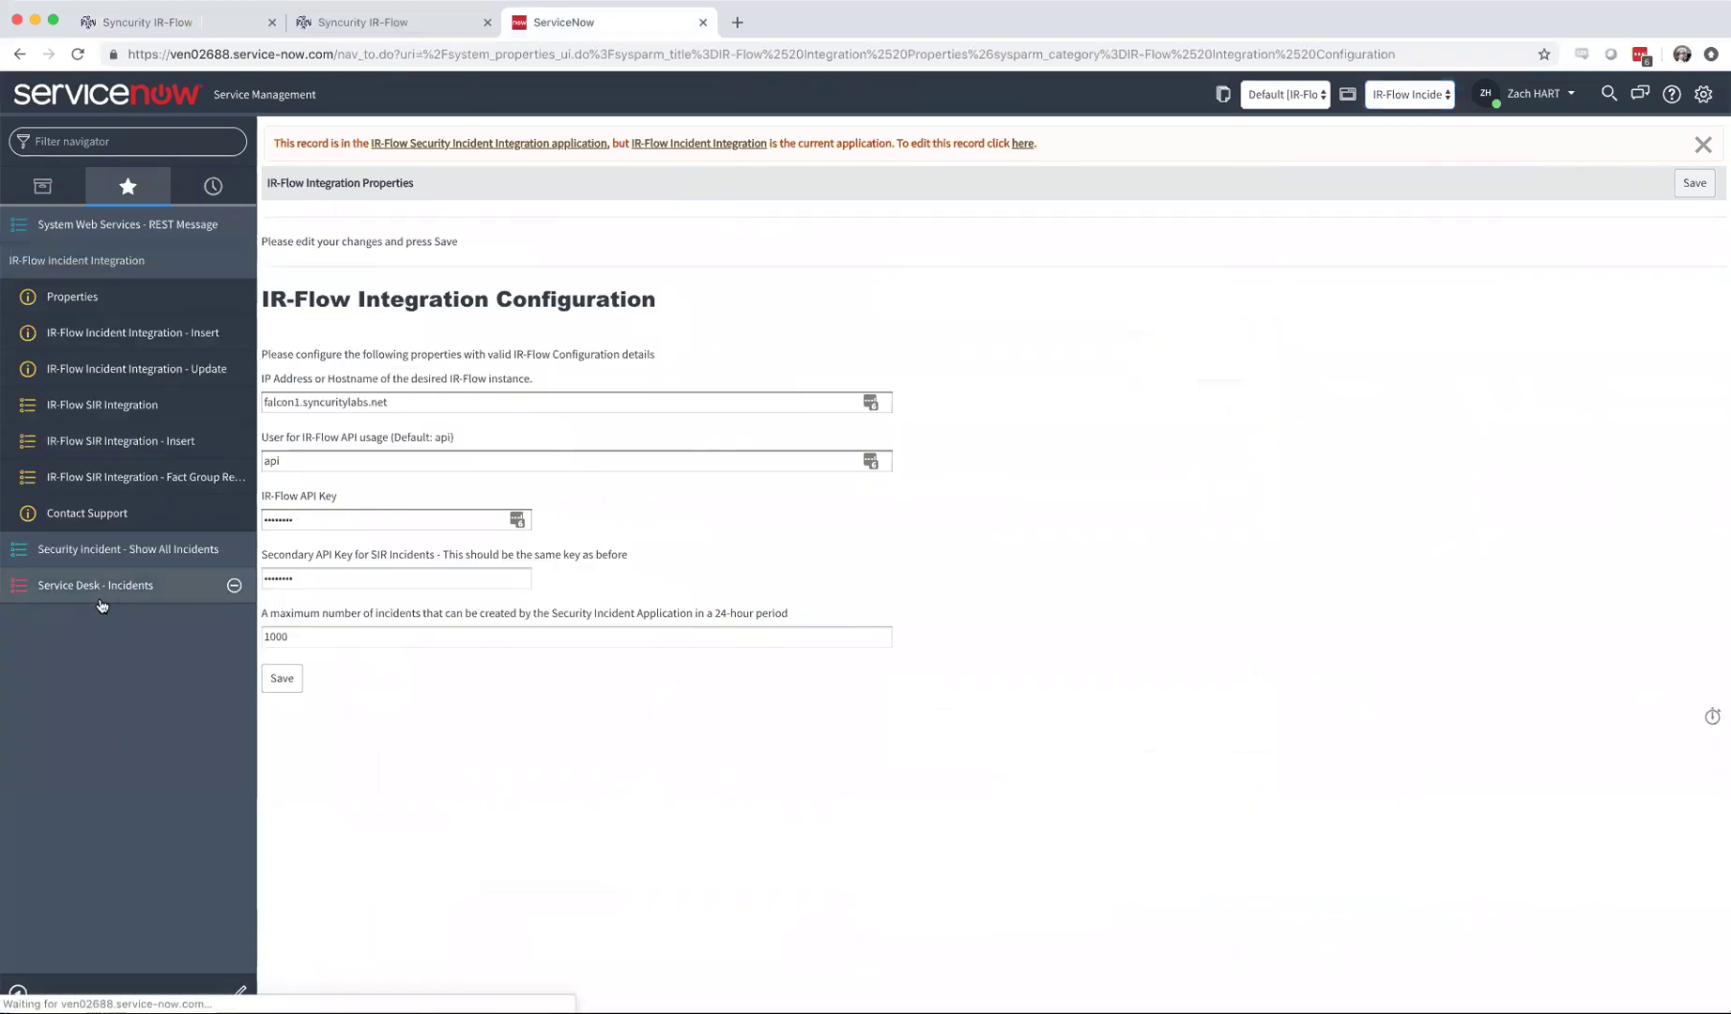
click(387, 242)
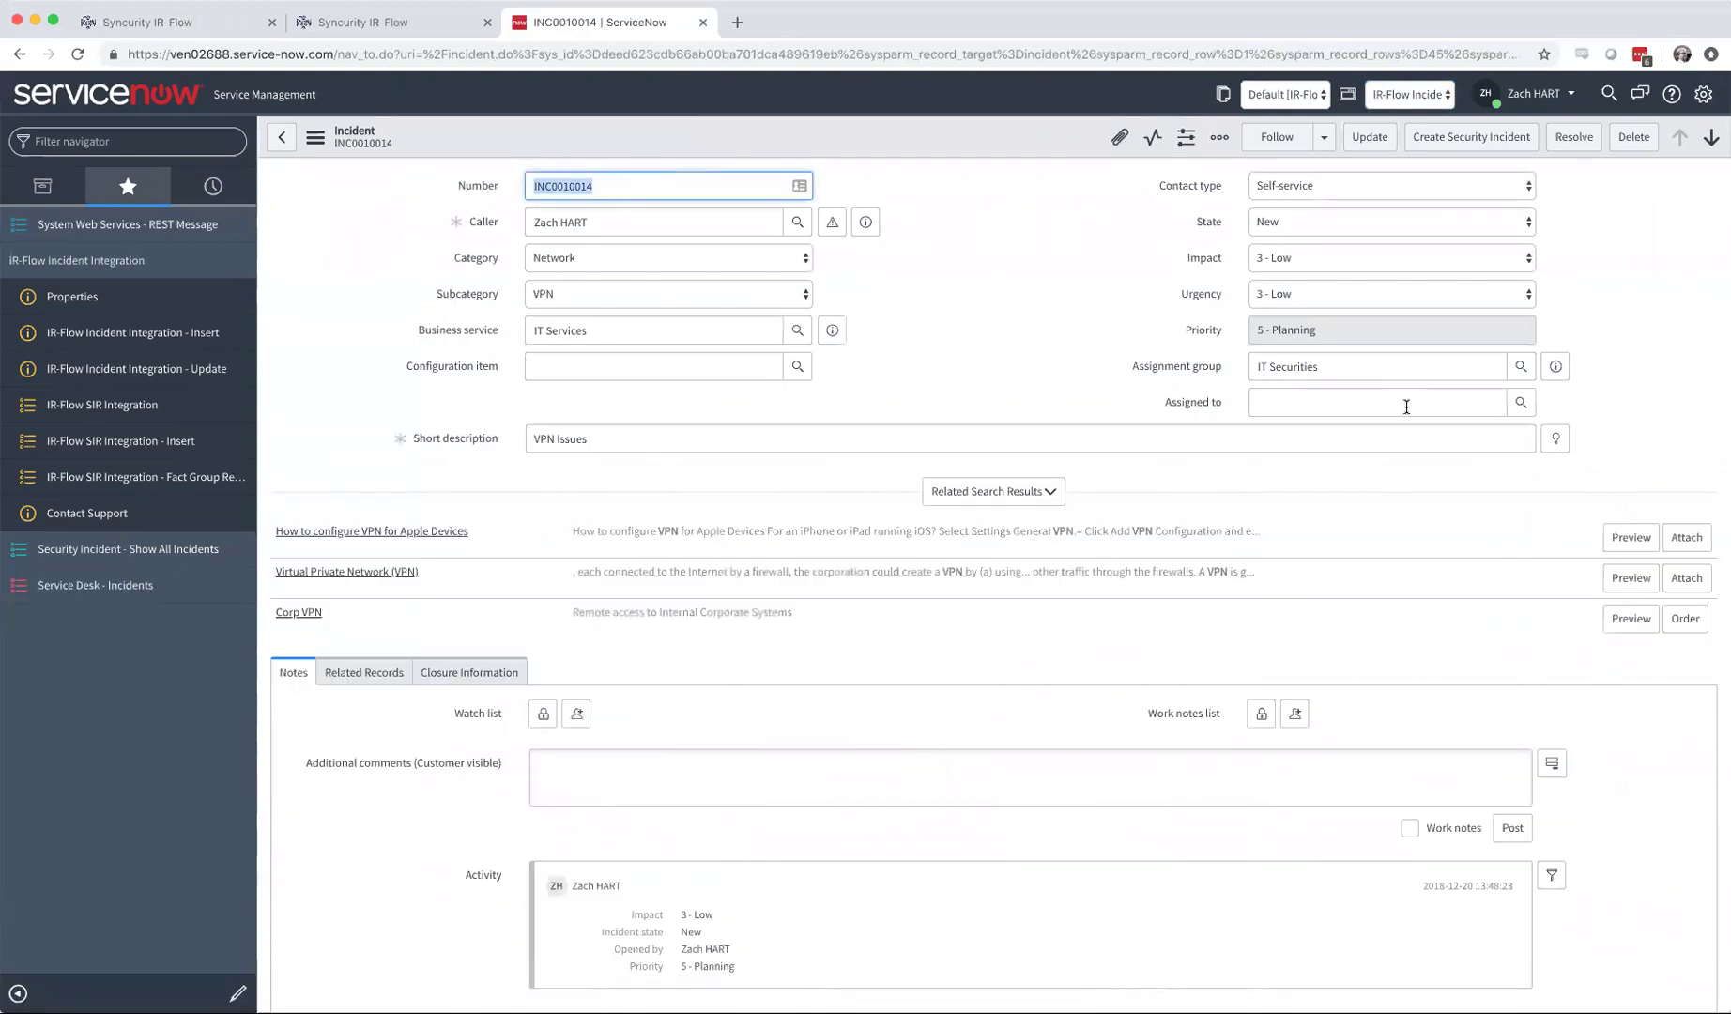
Step: Back in IR-Flow, fire the Update Incident Description action for INC0010014 with the long description "The VPN is broken!"
click(118, 22)
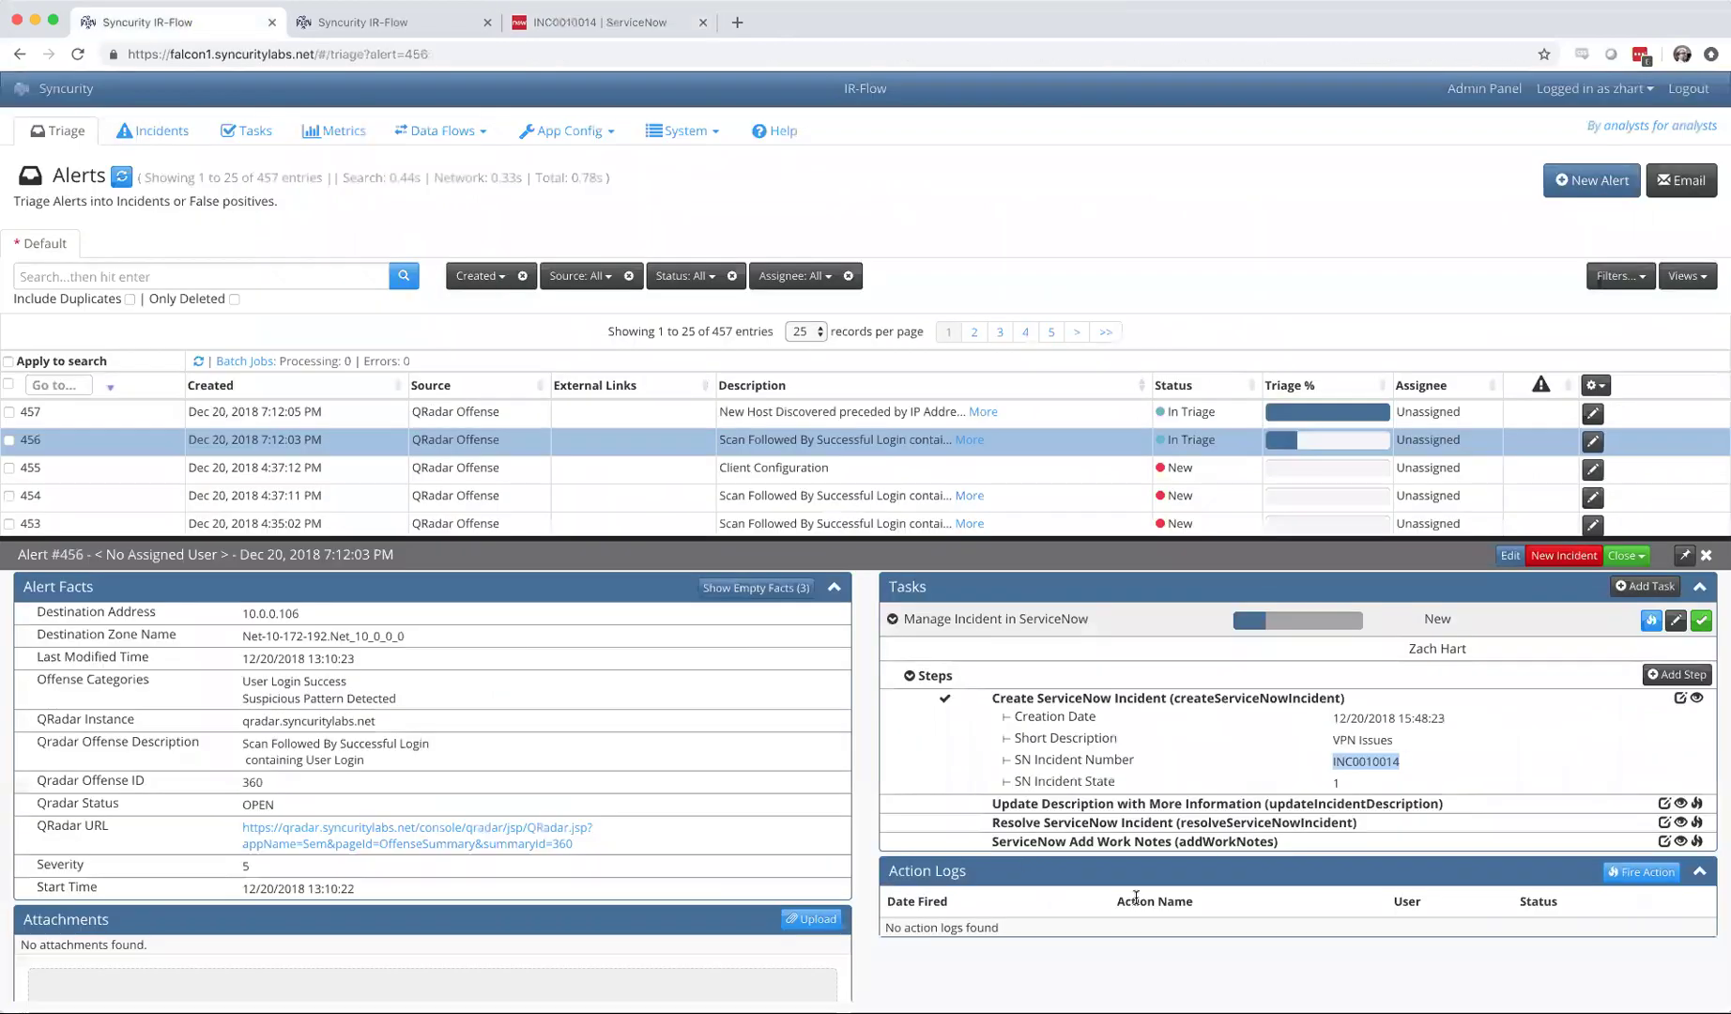
click(1696, 805)
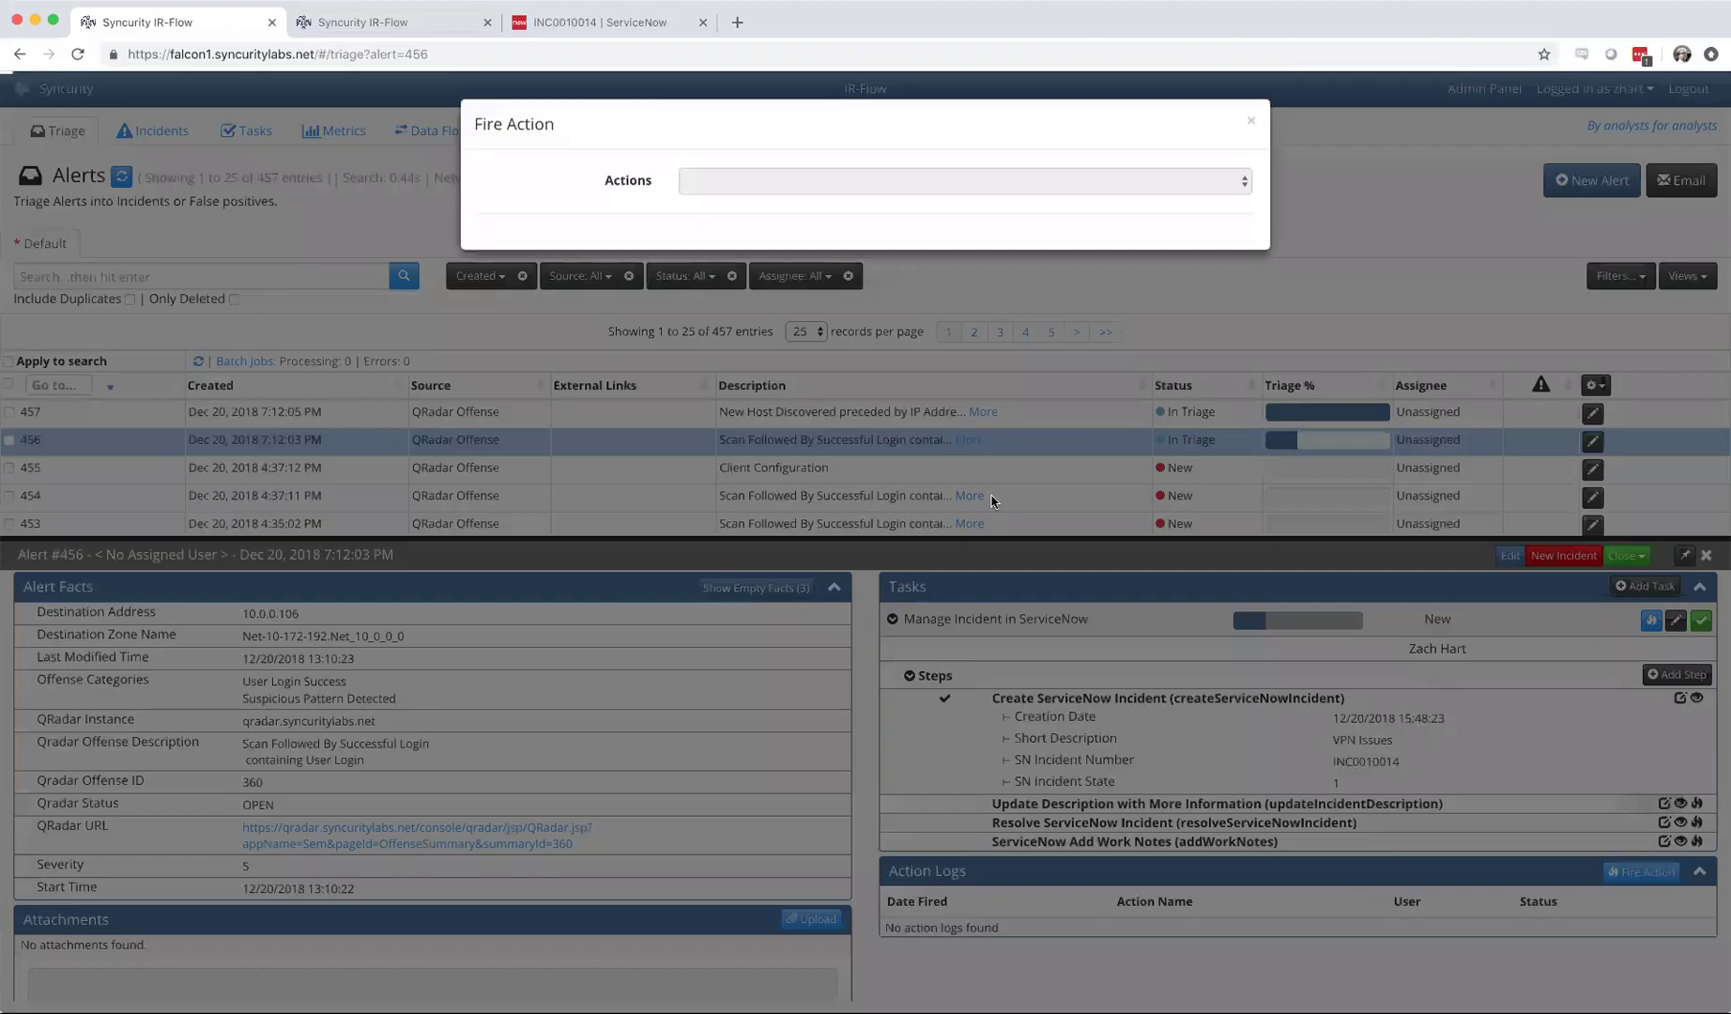
click(734, 285)
key(super+v)
click(766, 383)
text(The VPN is broken)
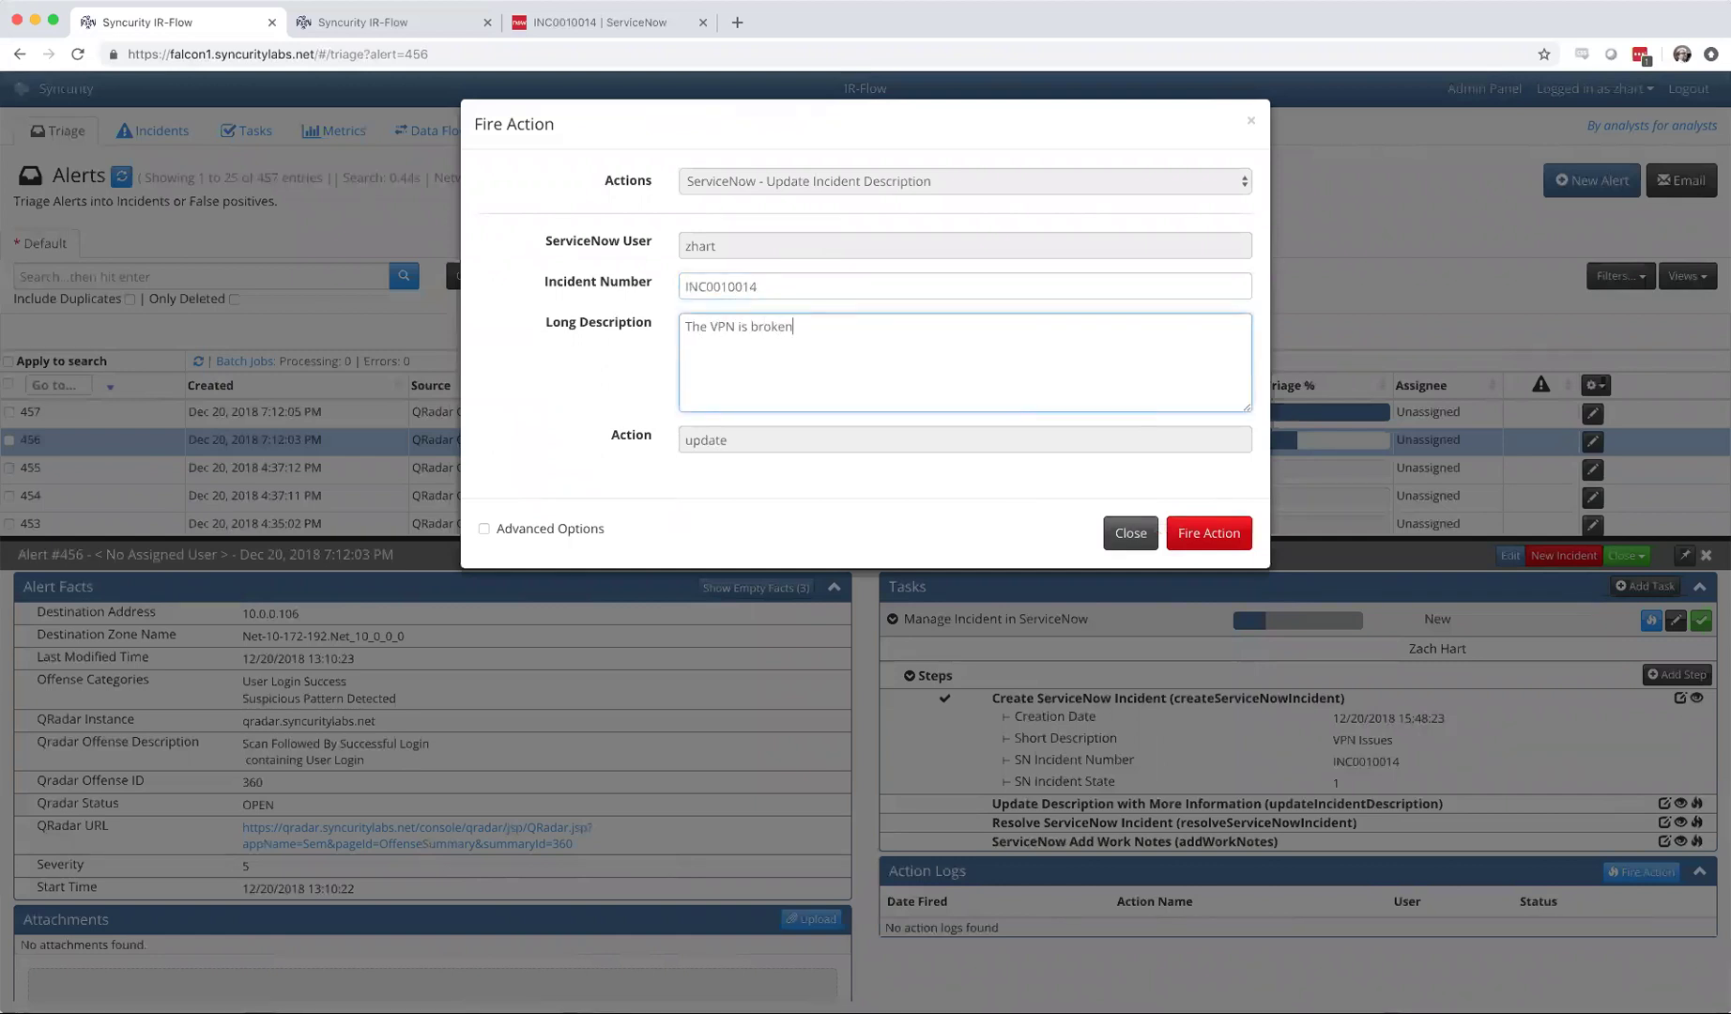
click(1219, 530)
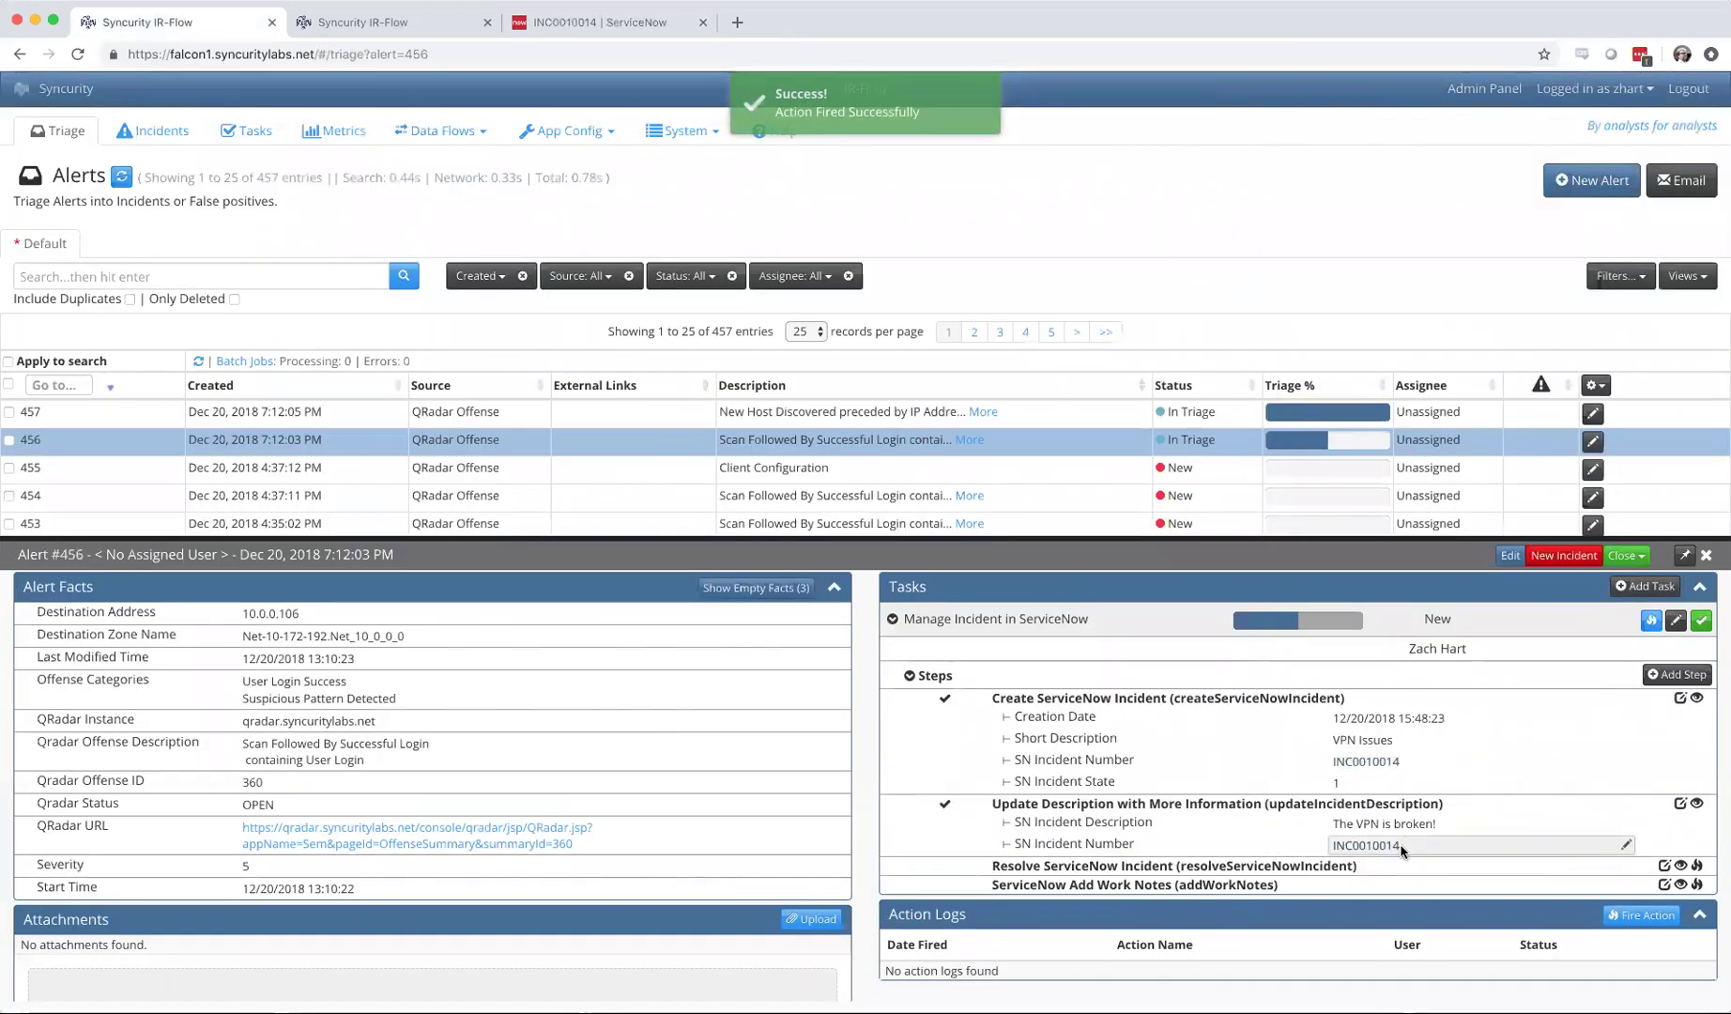
scroll(1522, 807, down, 1)
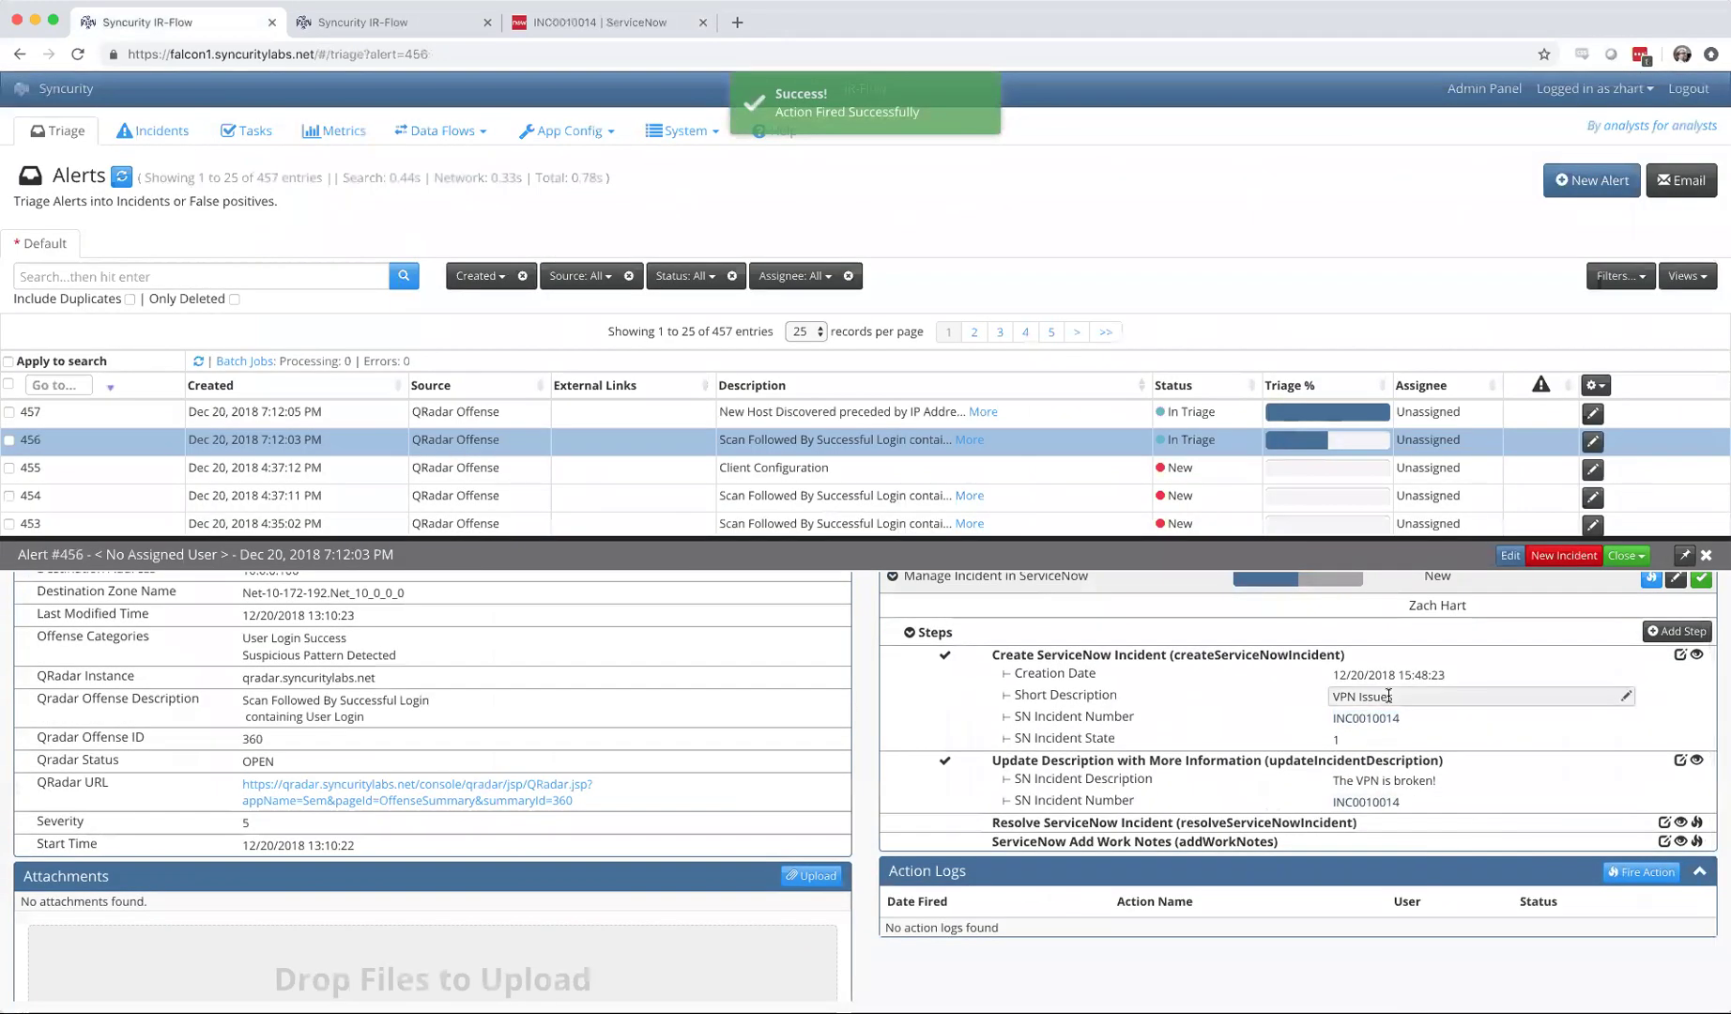
Step: In ServiceNow, set the state of incident INC0010014 to In Progress and update the record
click(544, 30)
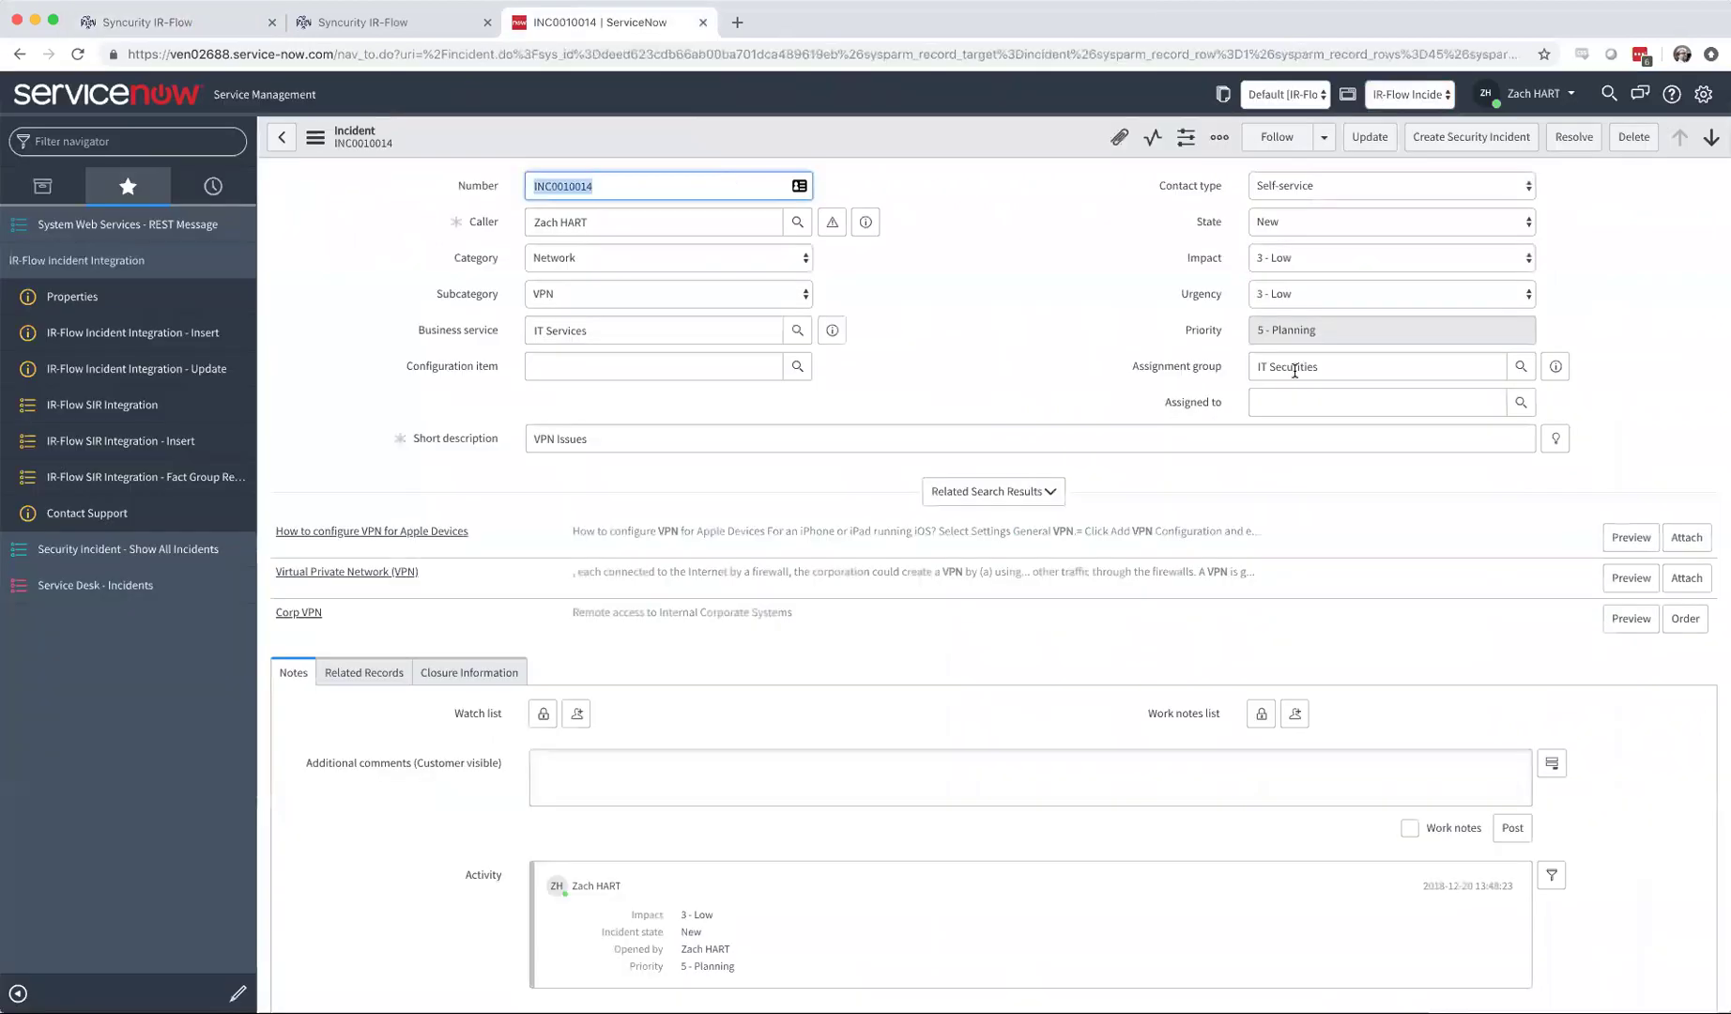
click(1321, 219)
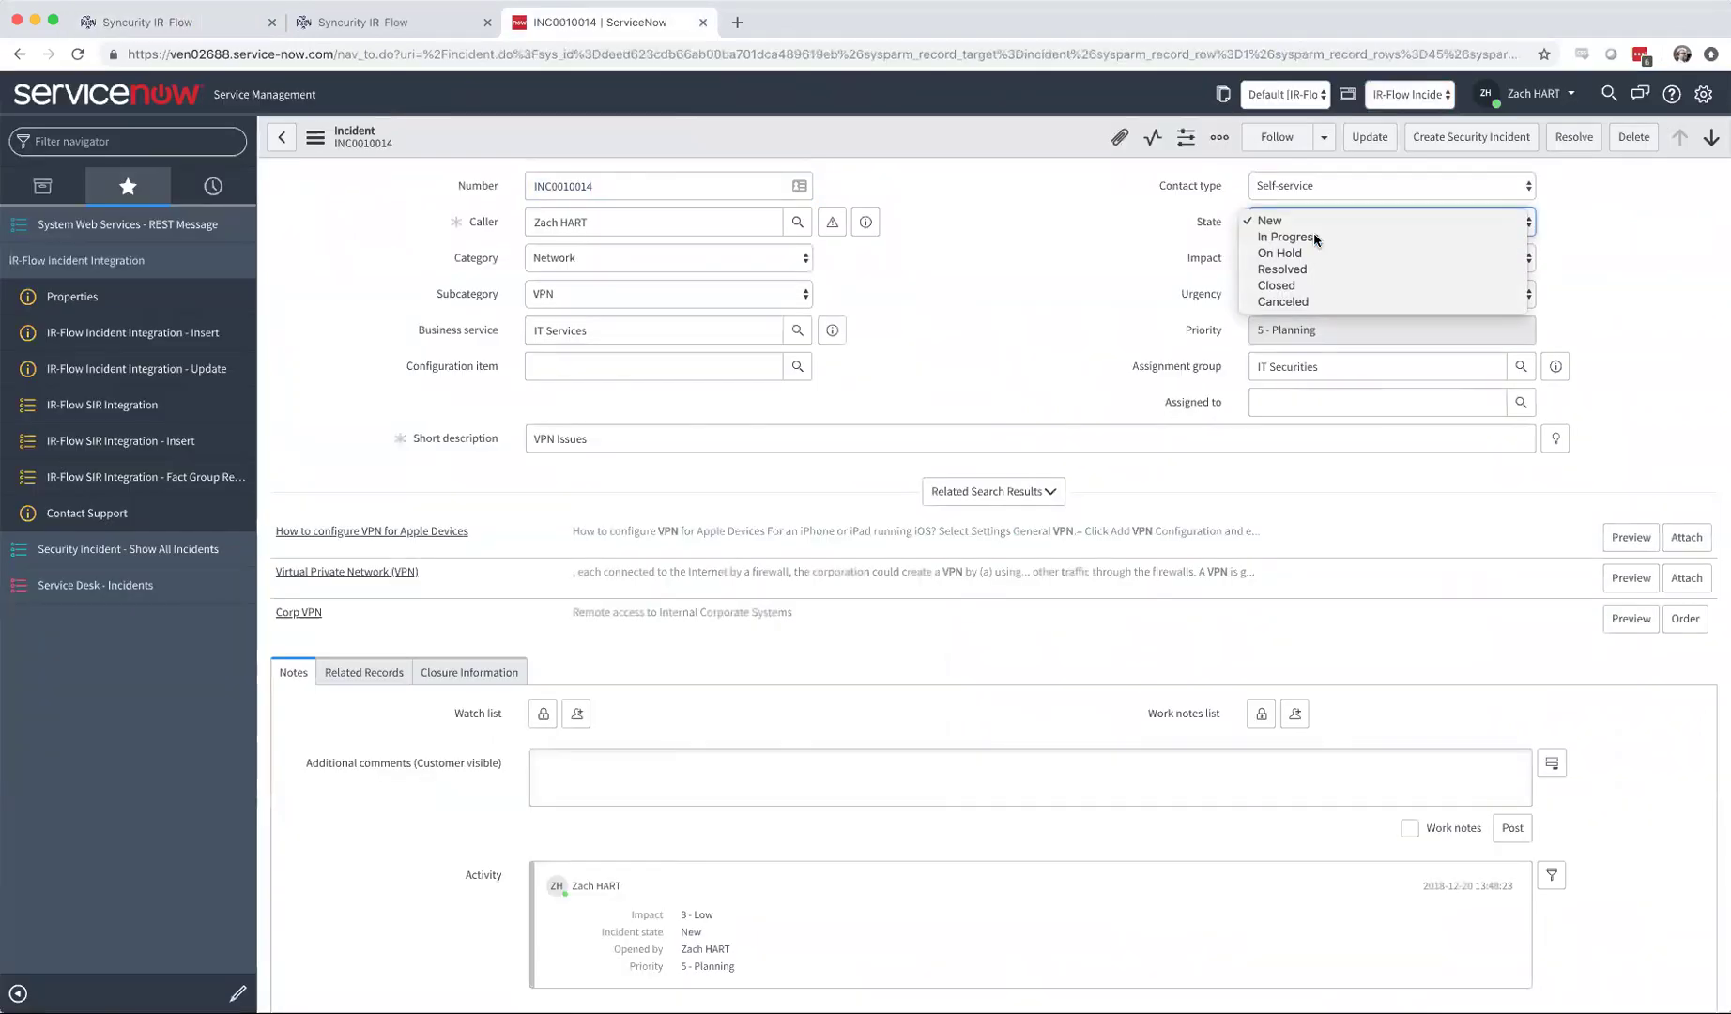
click(1321, 236)
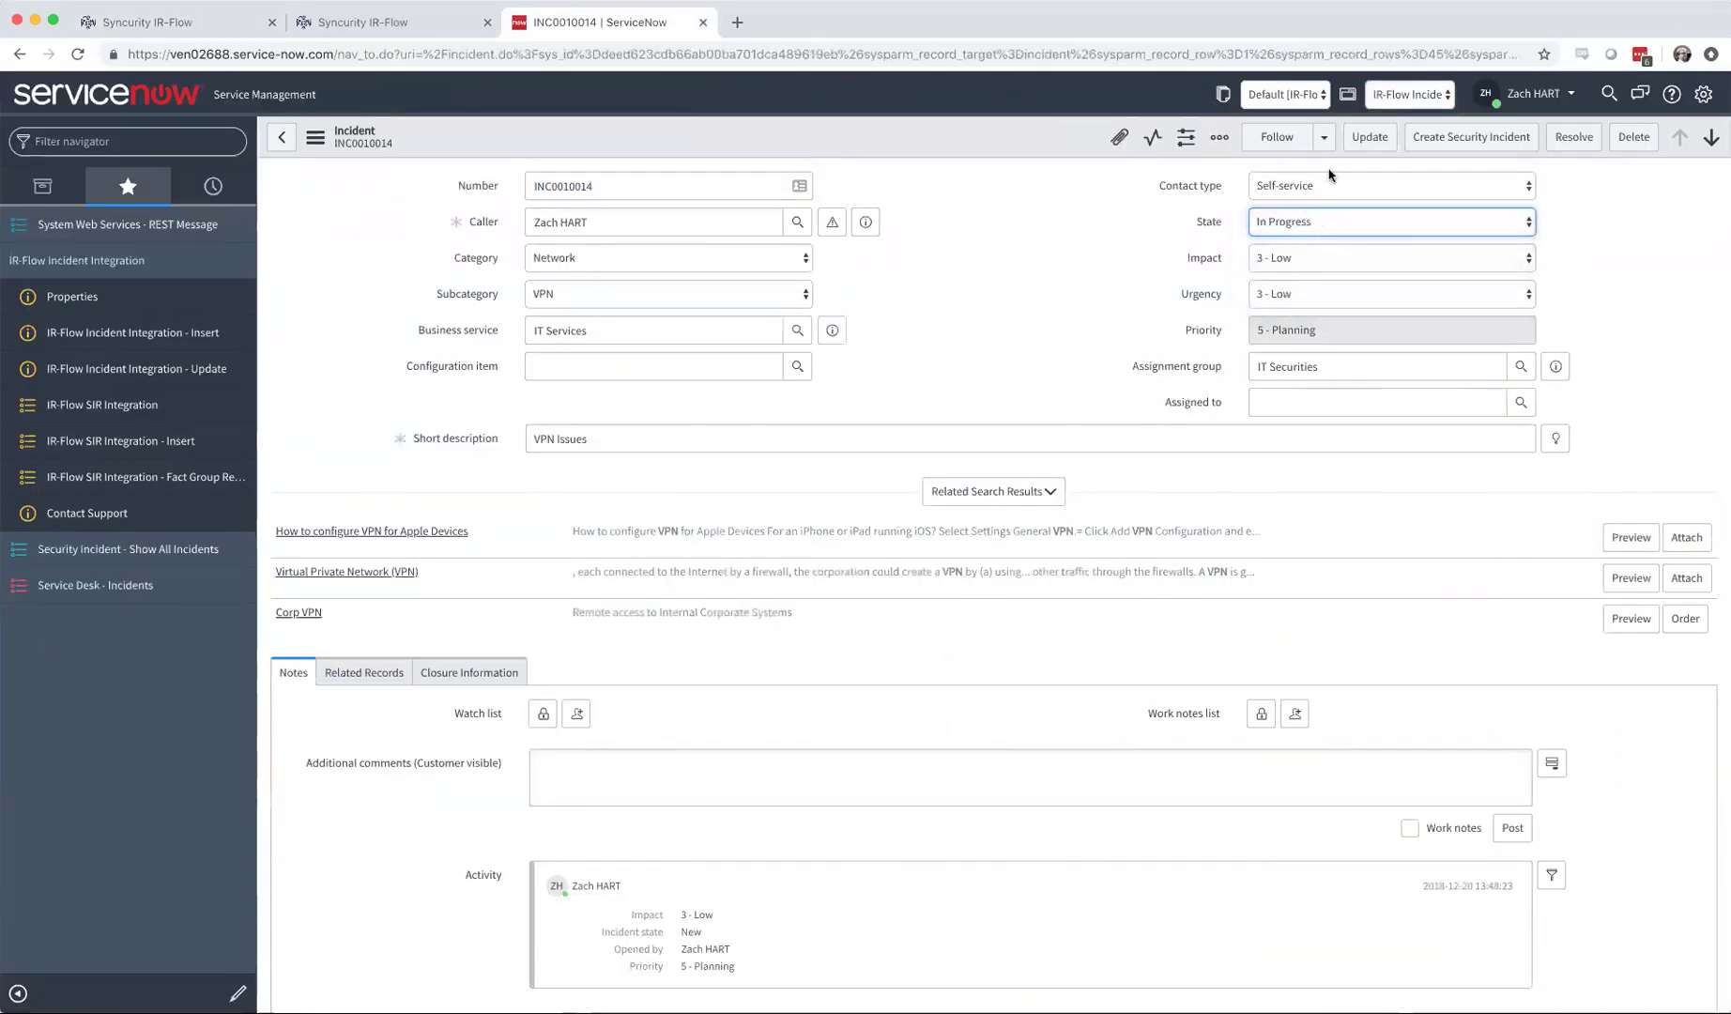
click(1370, 137)
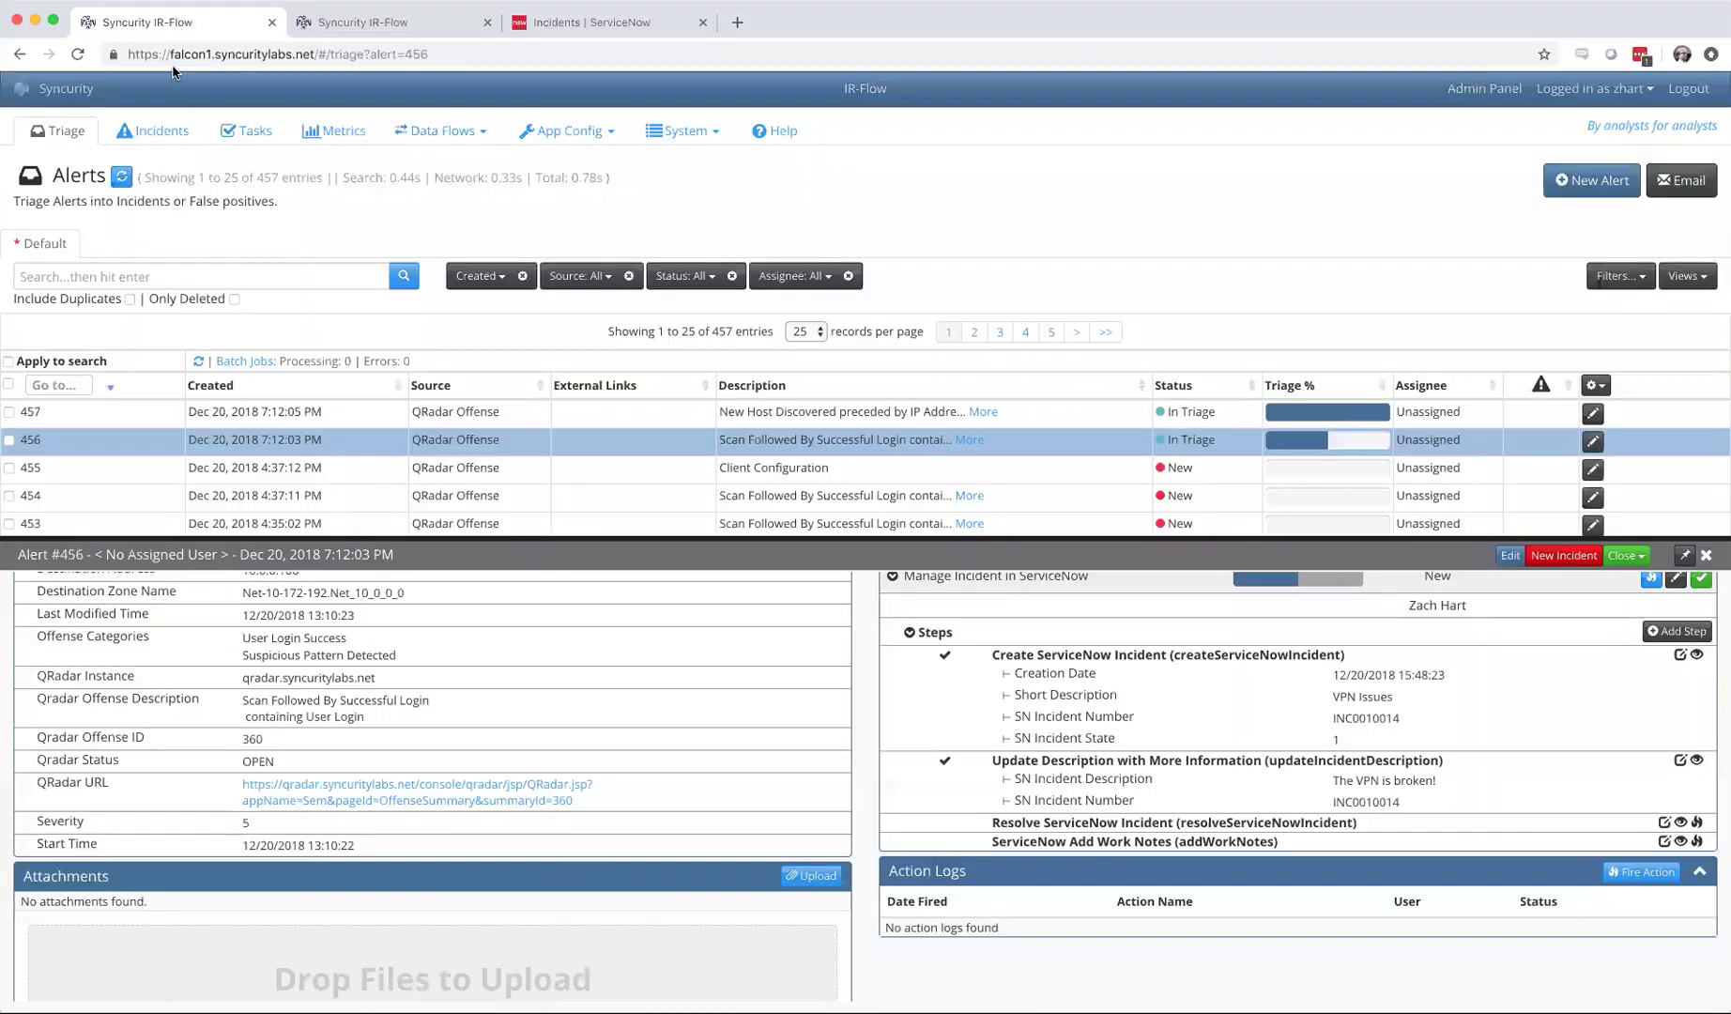
Step: Return to IR-Flow, reload the alert page and check the SN Incident State in the Create ServiceNow Incident step
click(184, 21)
click(78, 57)
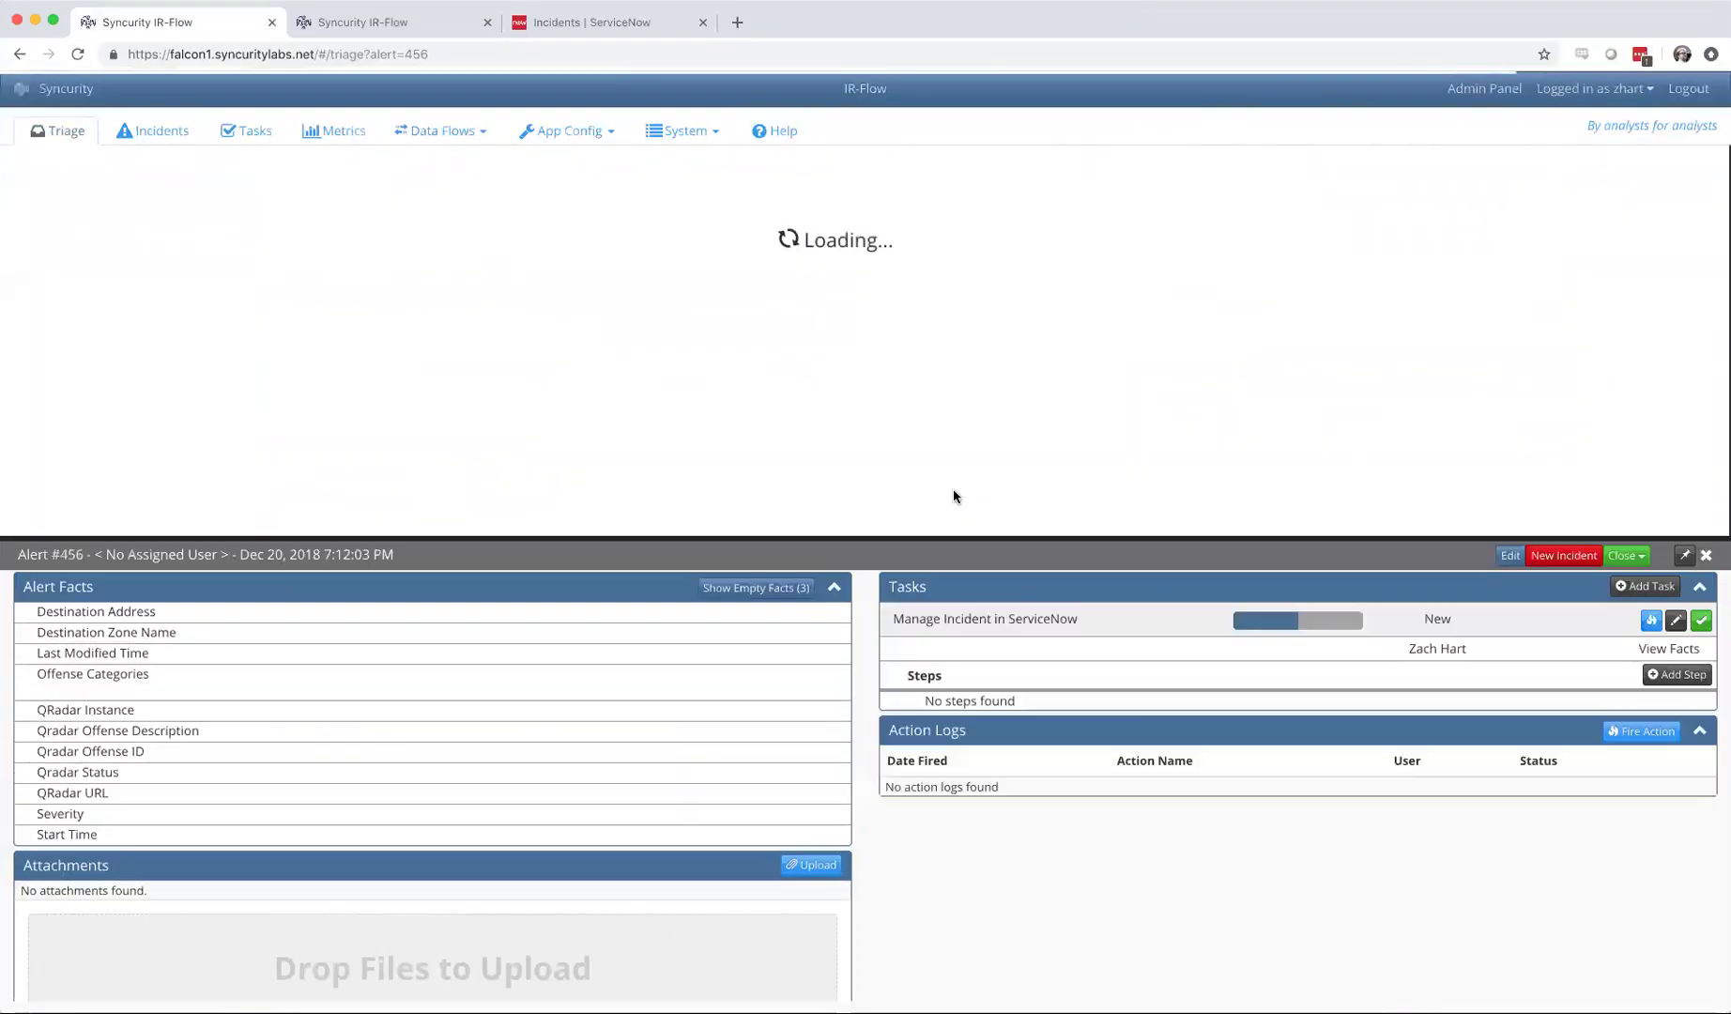
click(956, 676)
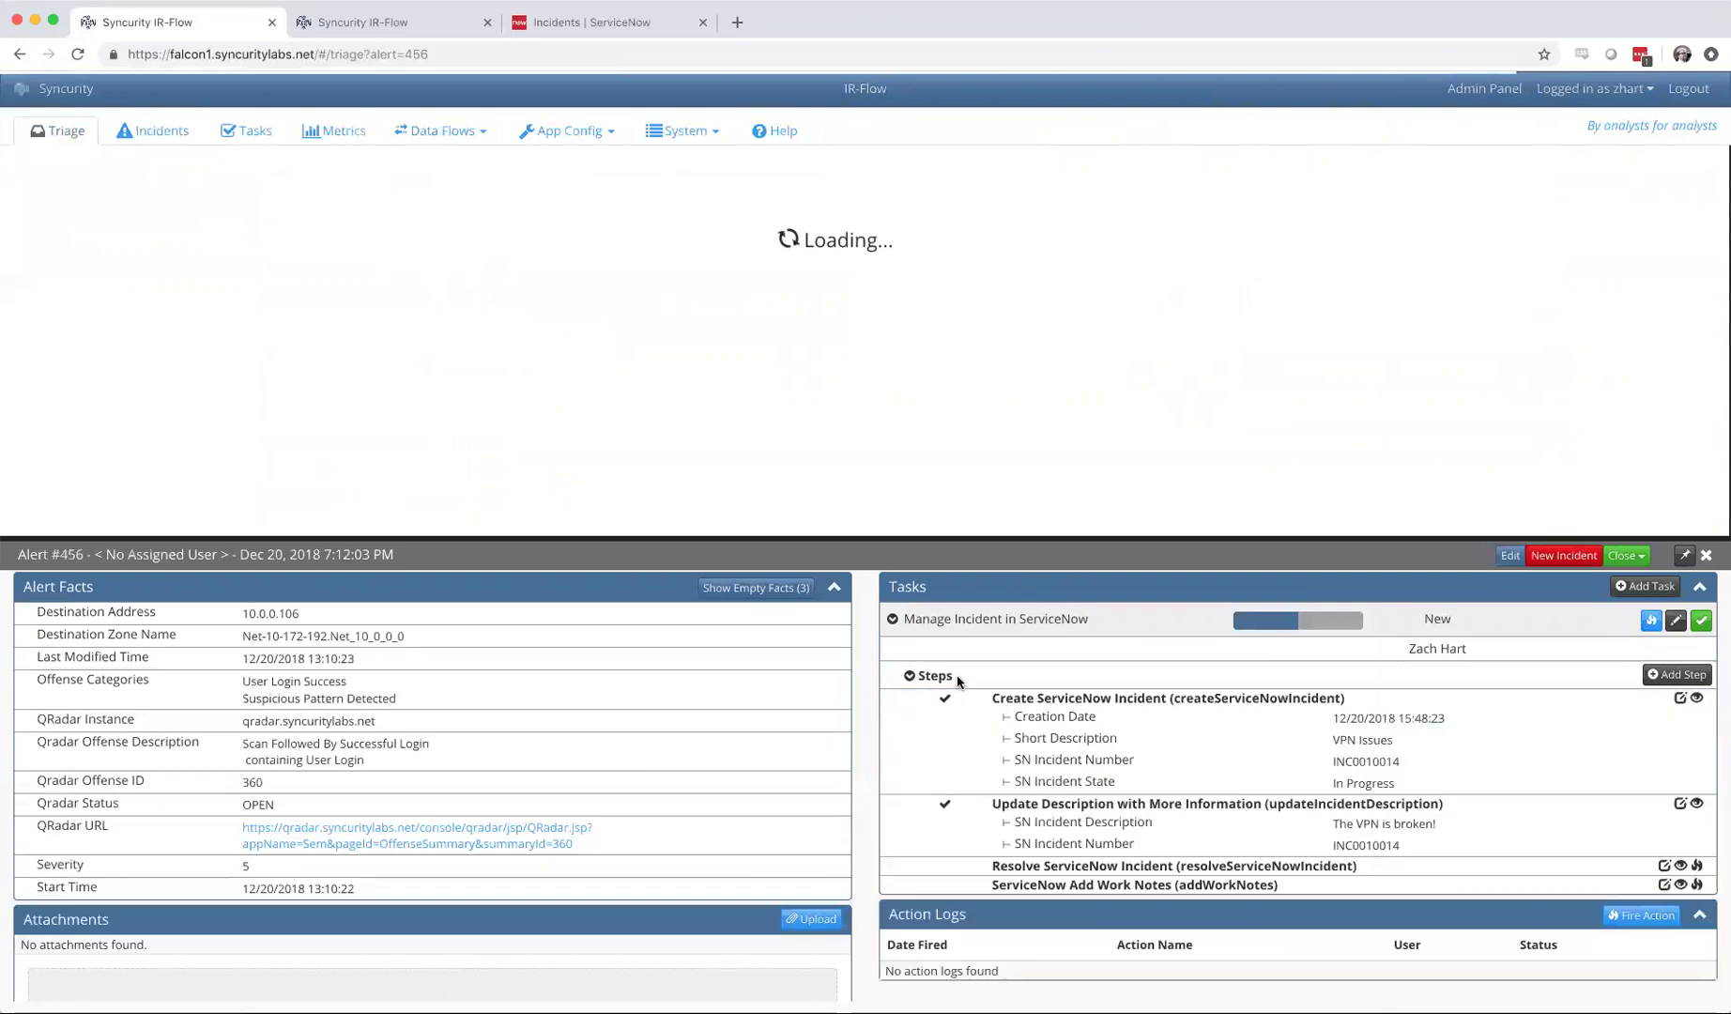
double_click(1356, 783)
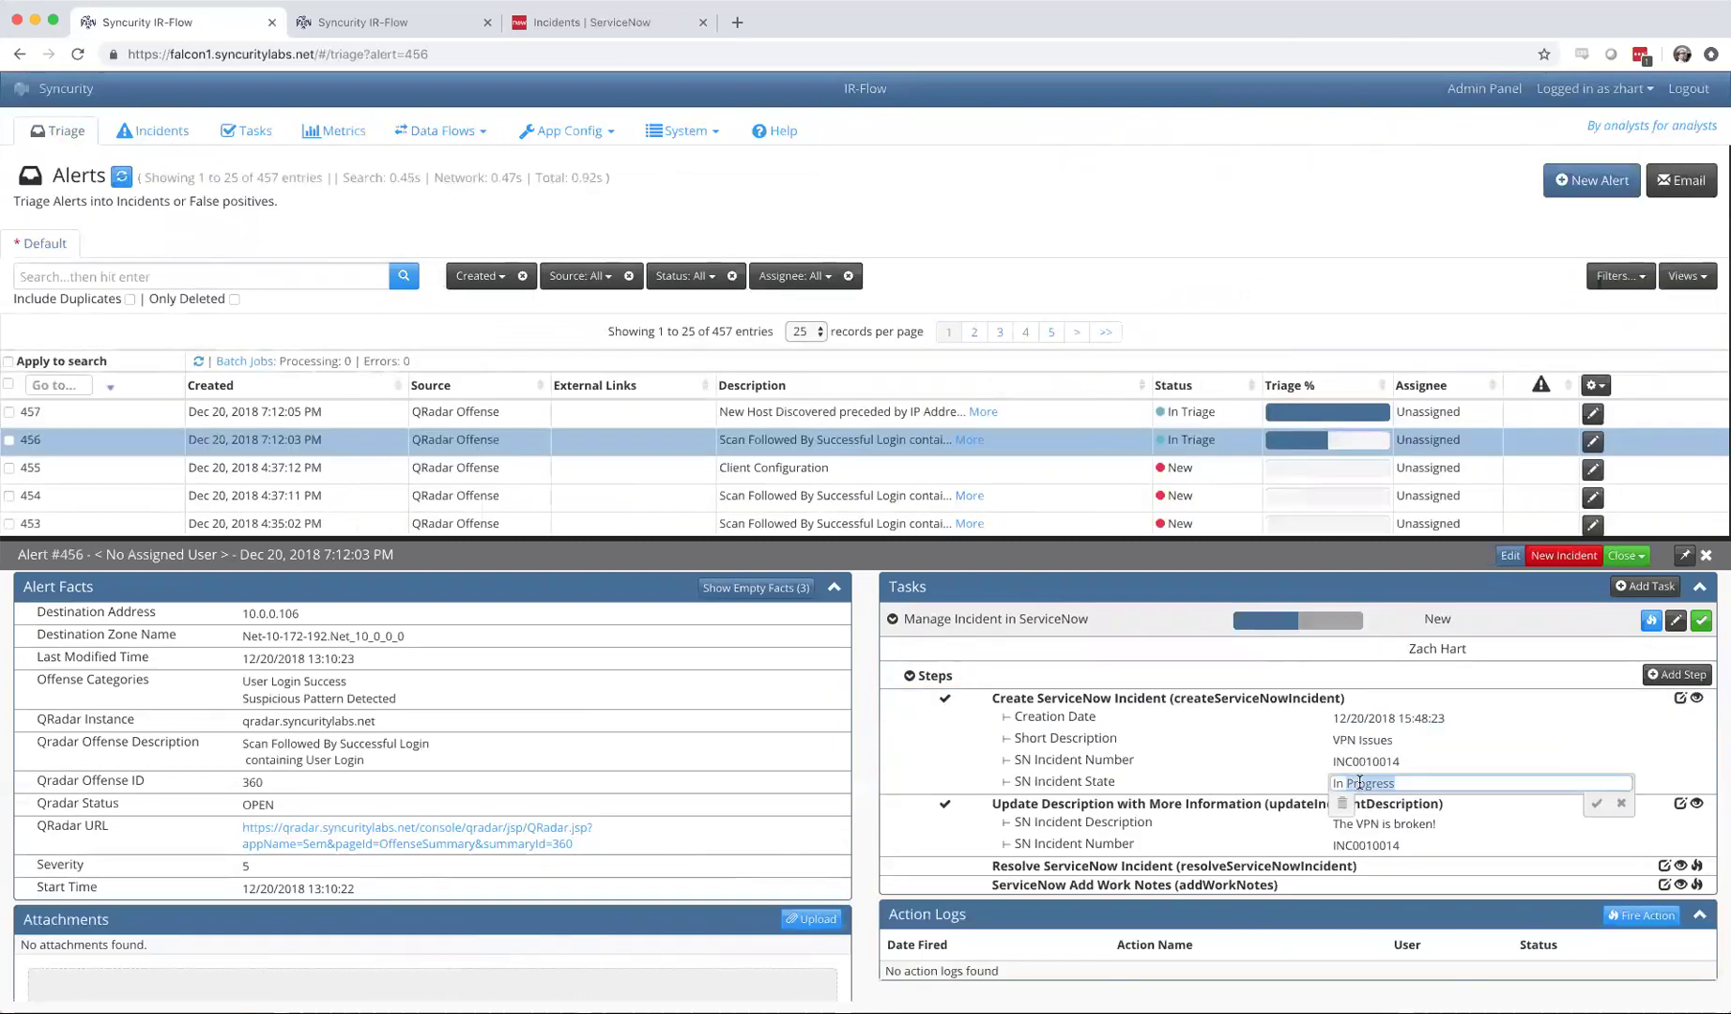
key(Return)
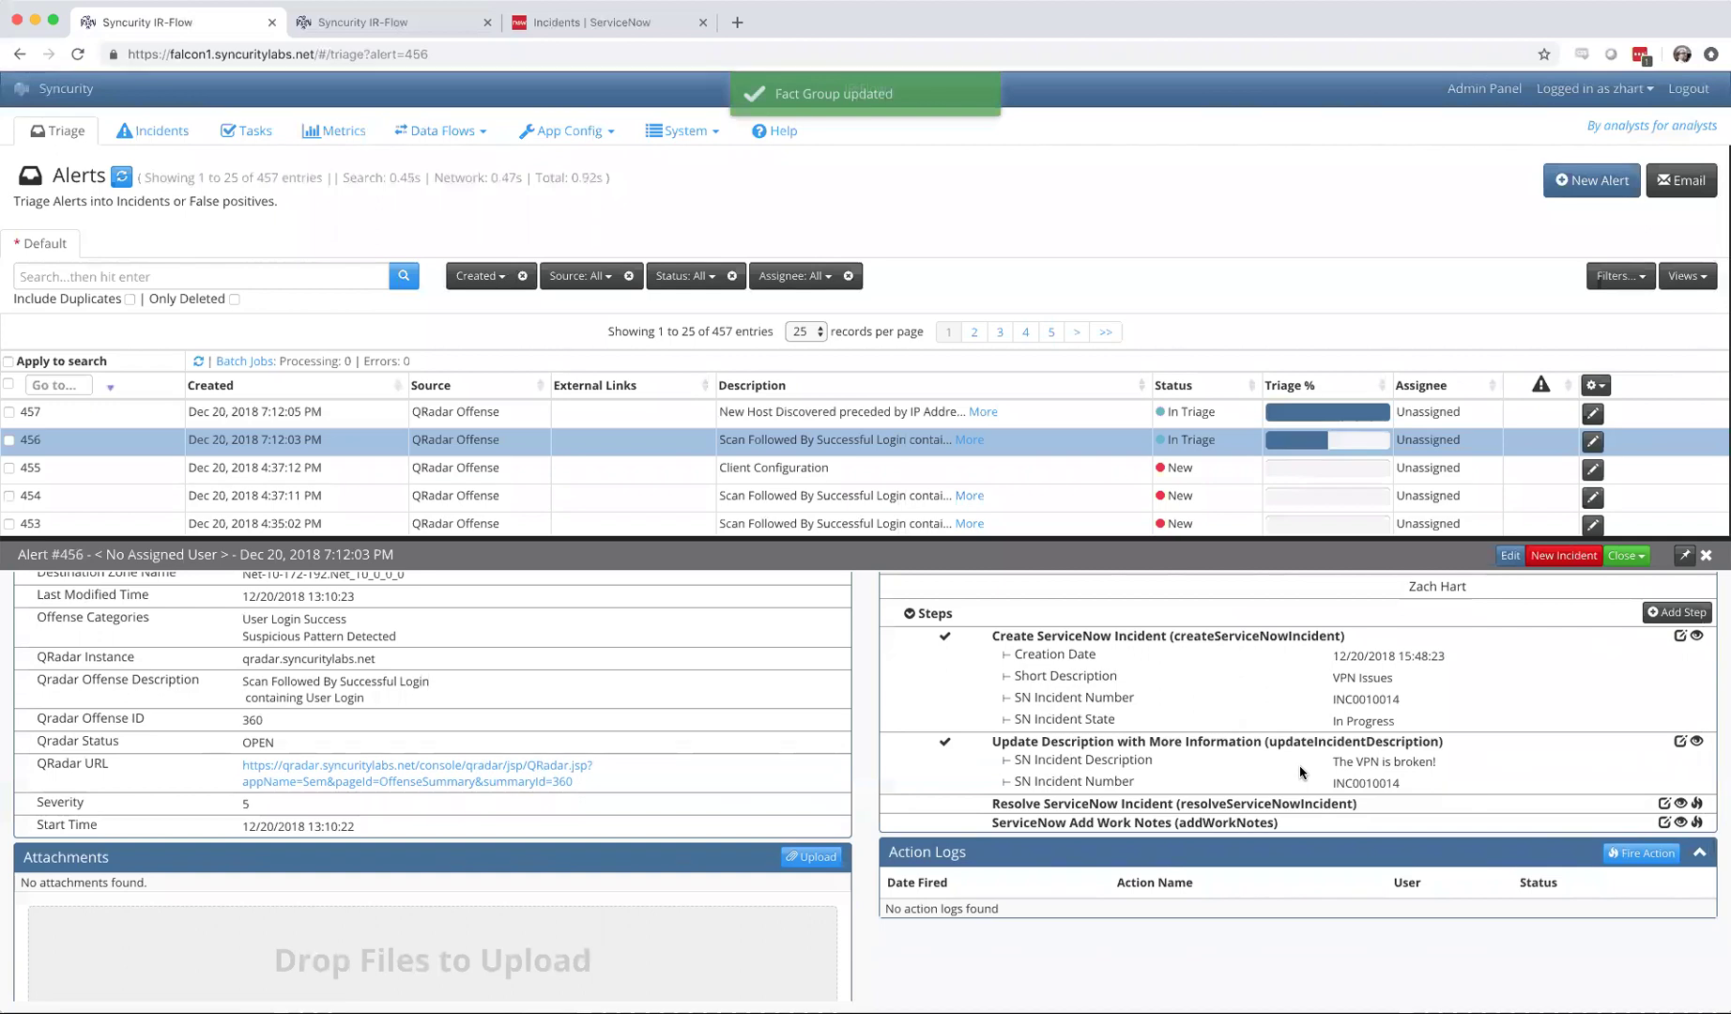
Step: Fire the Add Work Note action for incident INC0010014 with the note "Some work has been done"
scroll(1301, 767, down, 3)
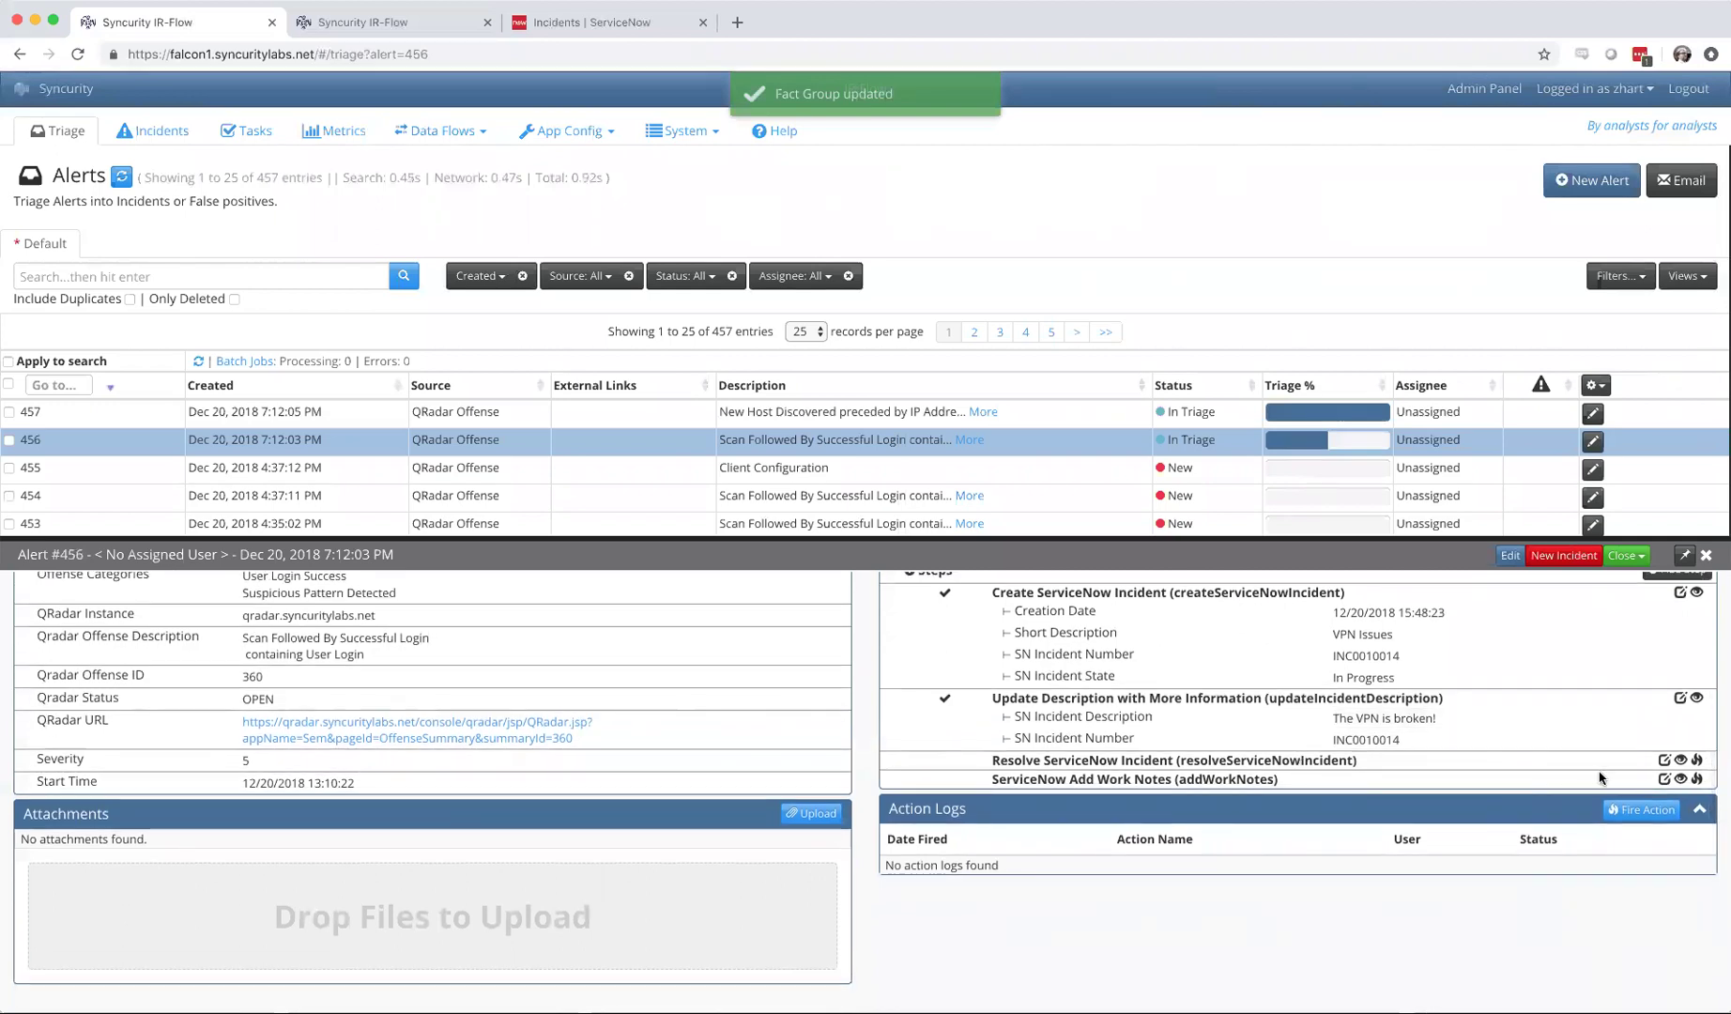
click(1700, 789)
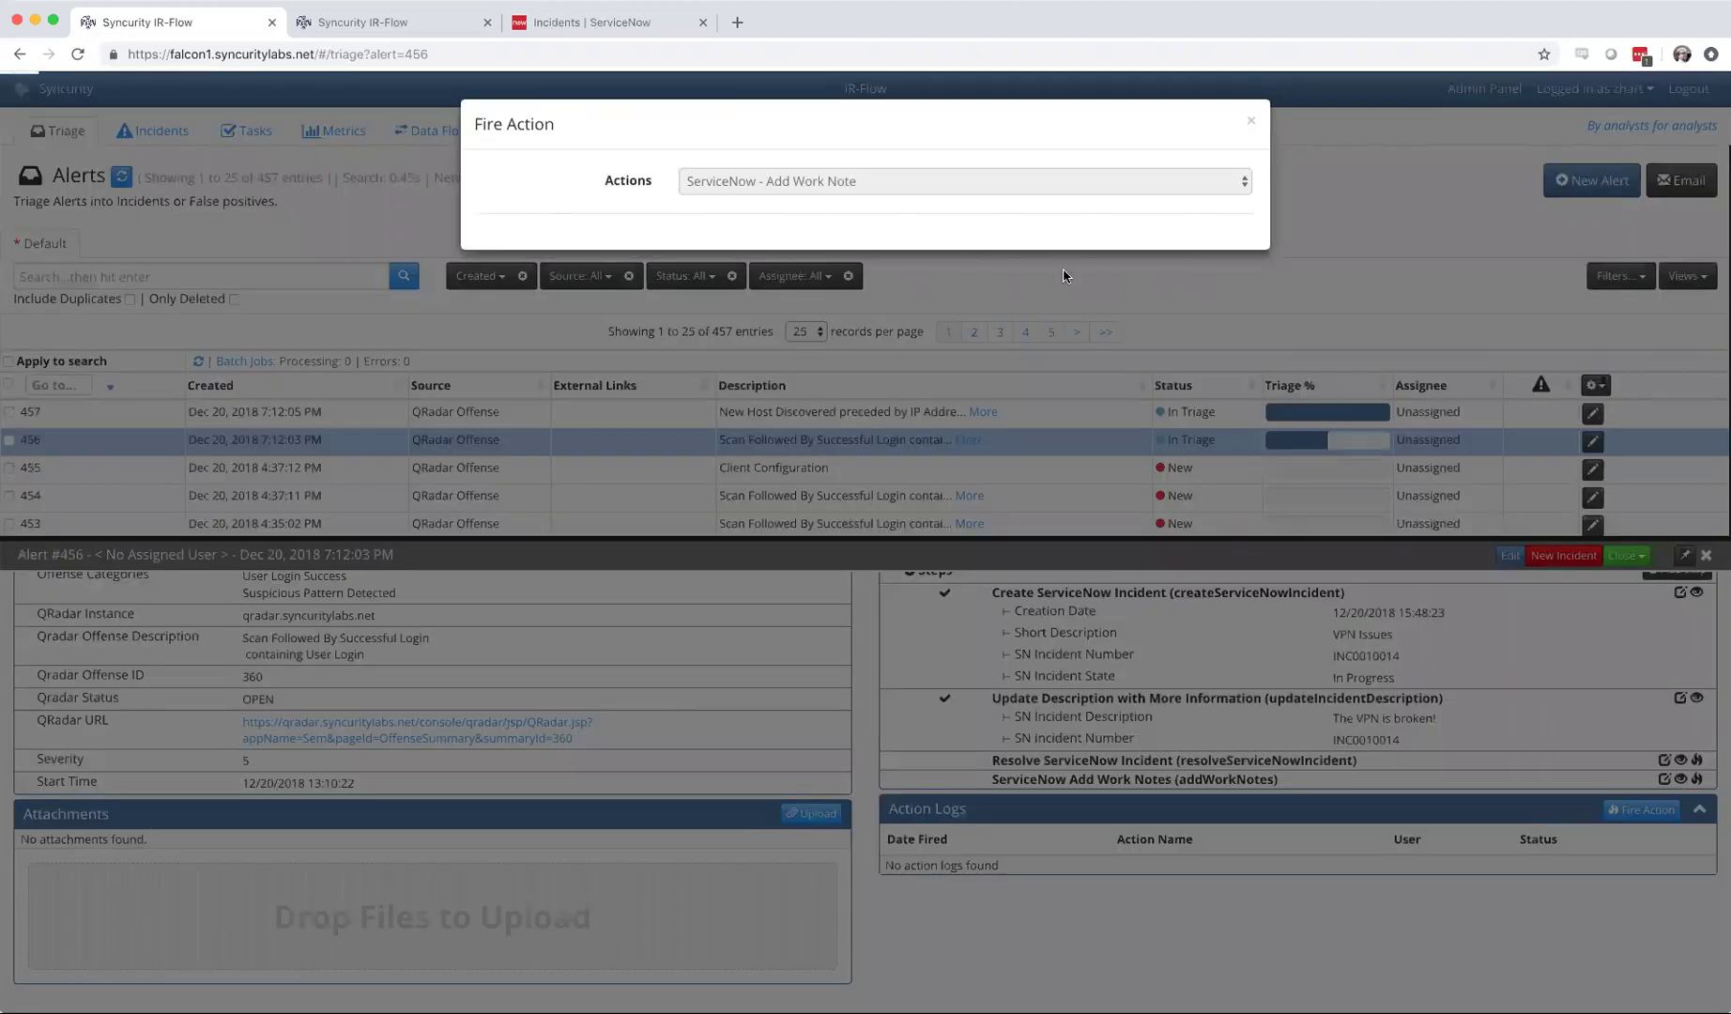
click(725, 281)
text(INC0010014)
click(775, 379)
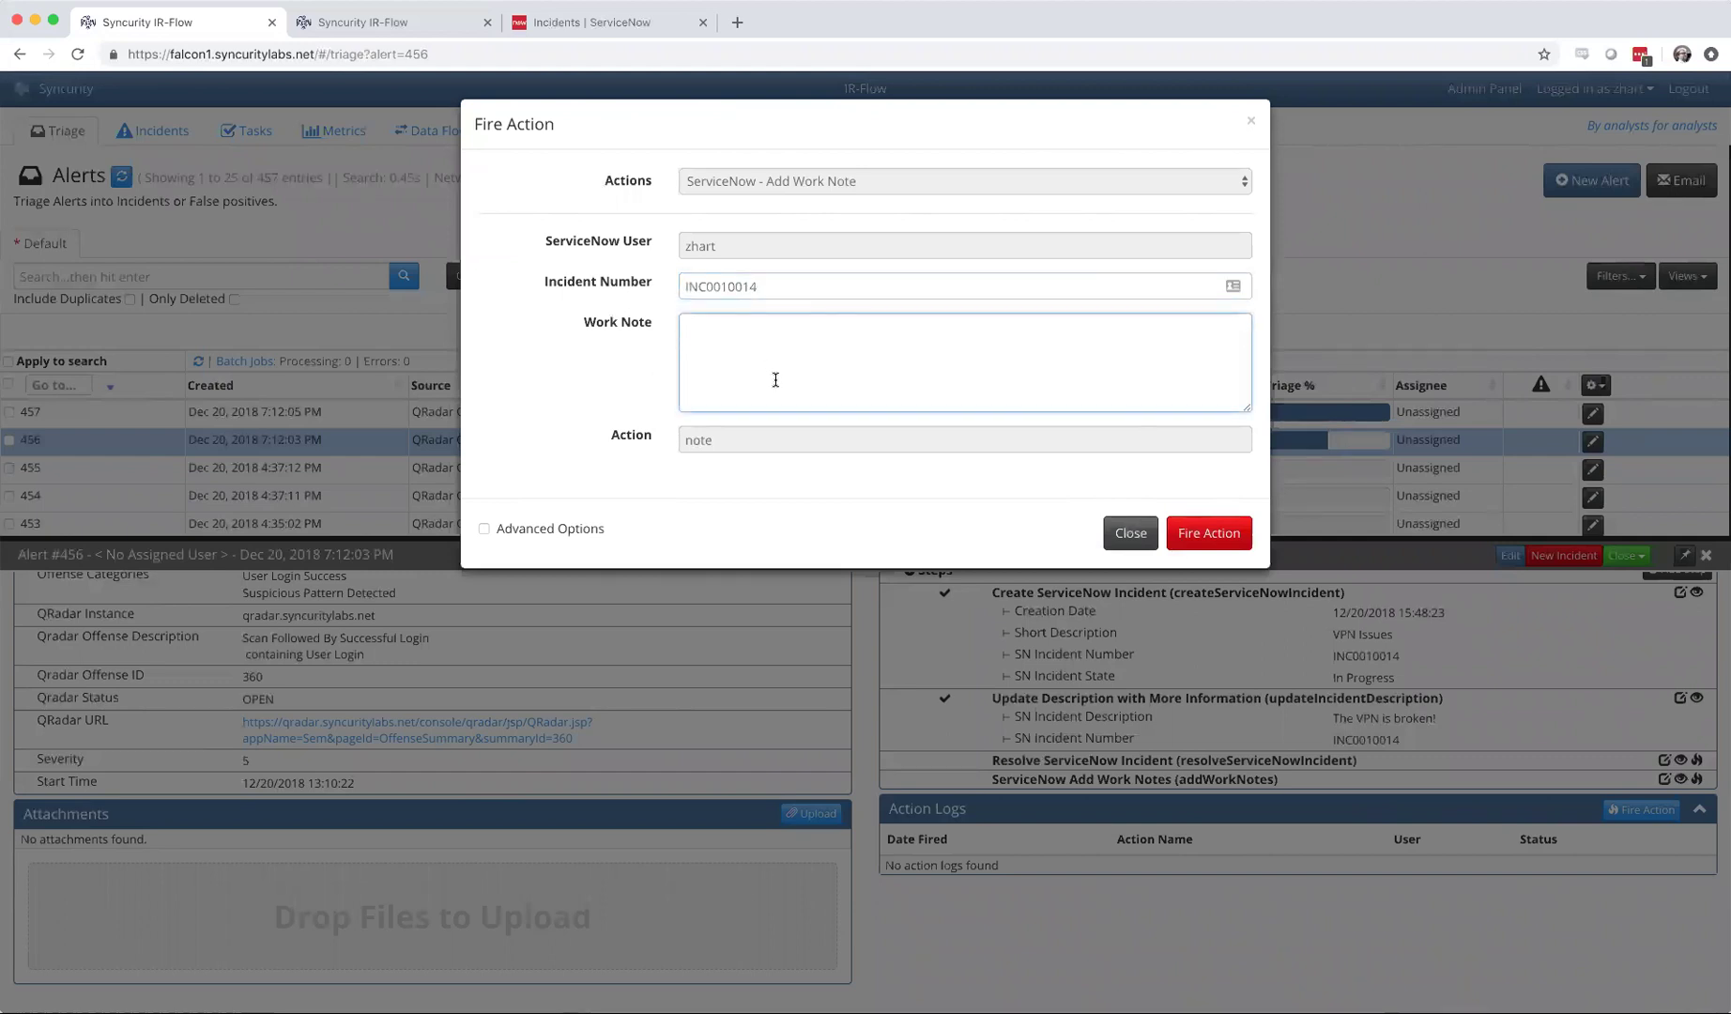
text(Some work has been done)
click(1201, 550)
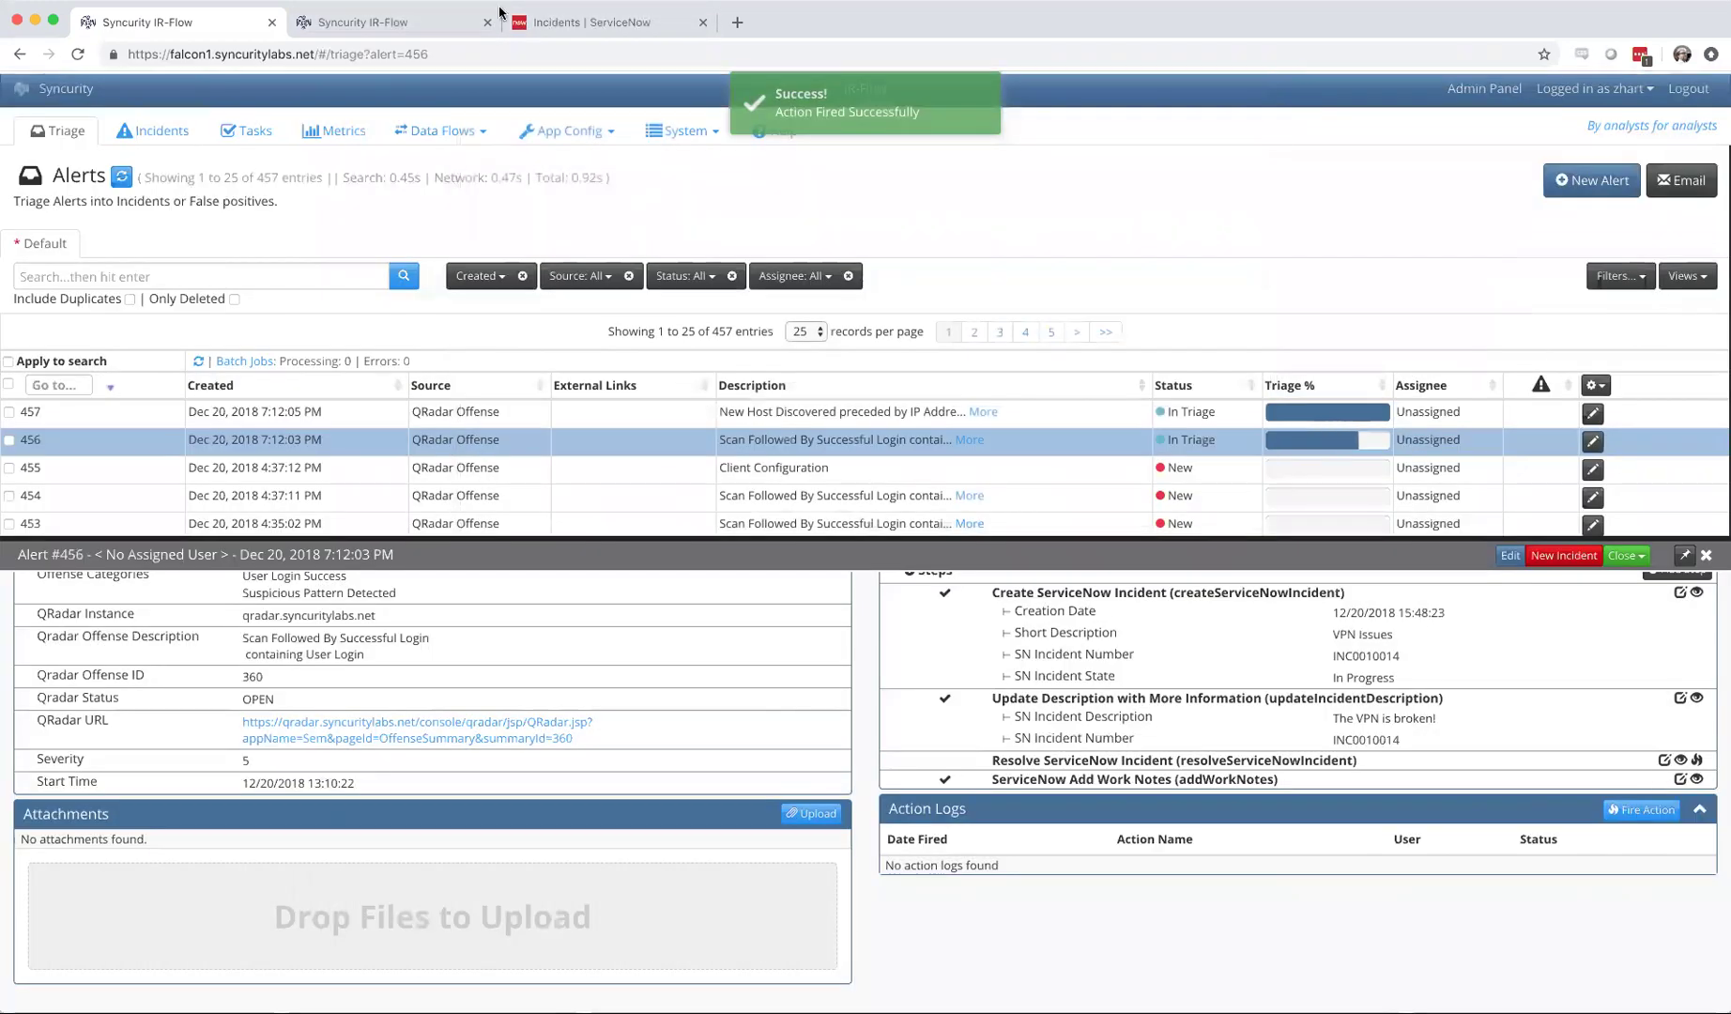
Step: Switch to ServiceNow, open incident INC0010014 and check its activity log for the added work note
click(518, 27)
click(401, 244)
scroll(970, 824, down, 3)
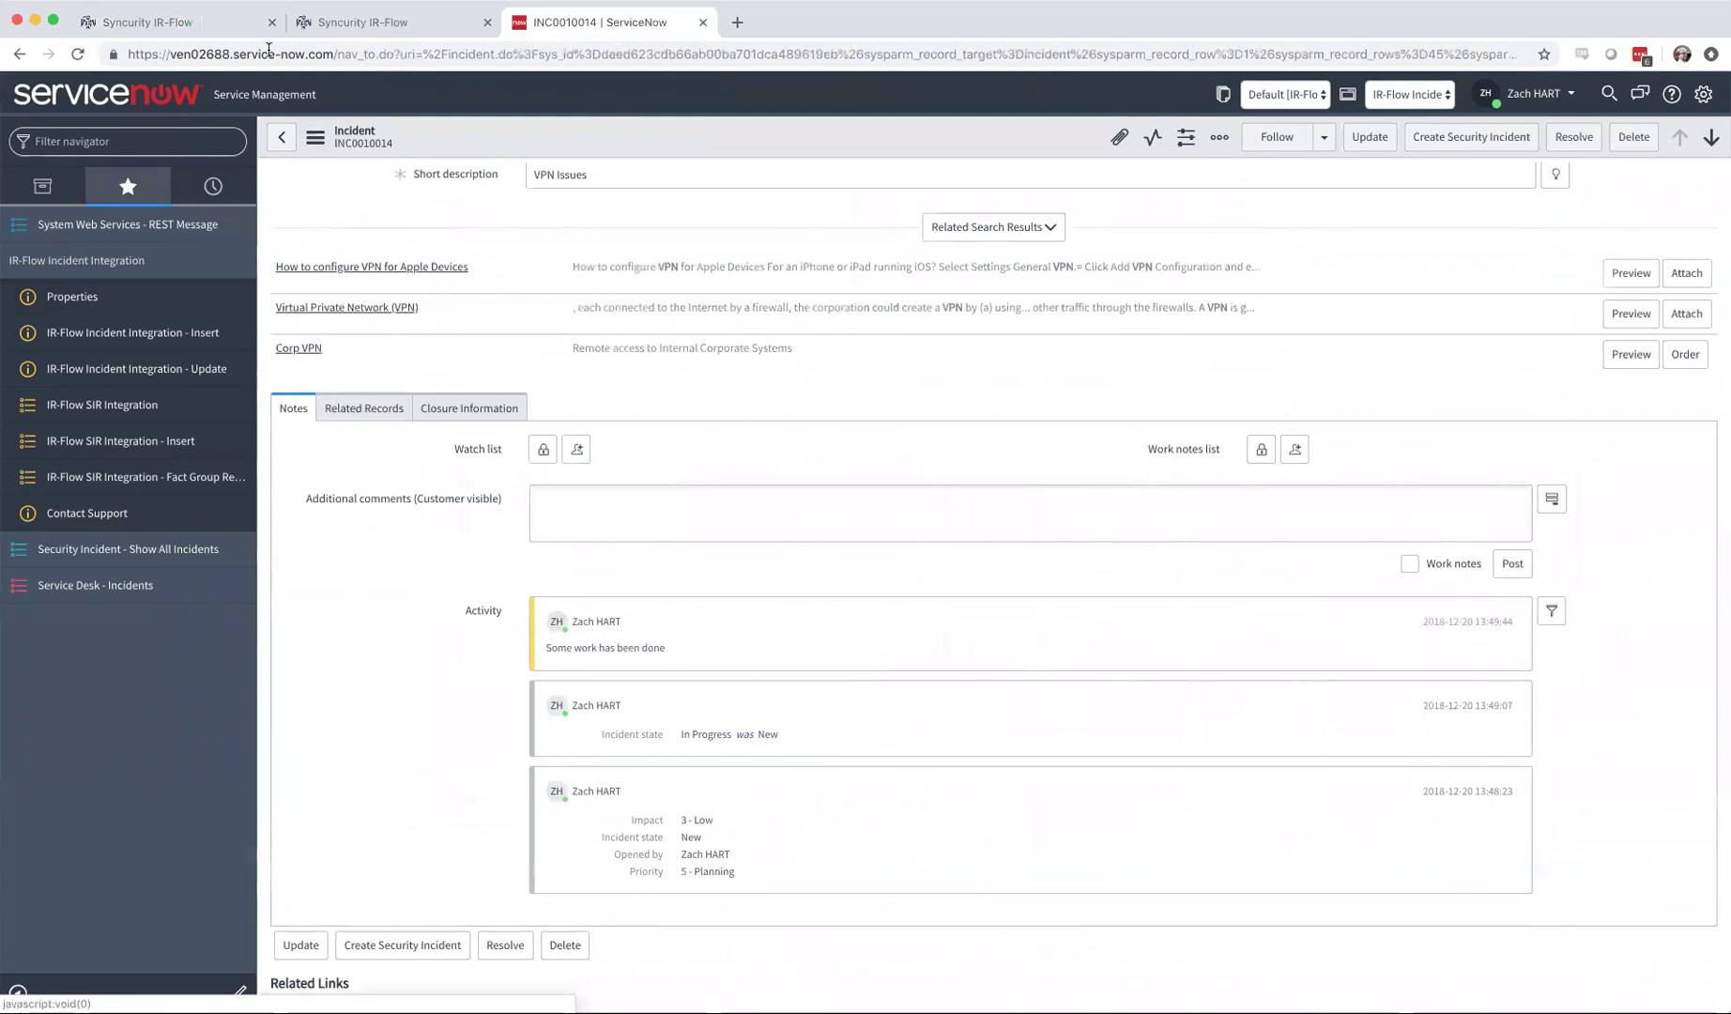
Step: Back in IR-Flow, fire the Close Incident action for INC0010014 with resolution code Not Solved (Too Costly) and close note "We're done here!"
click(229, 34)
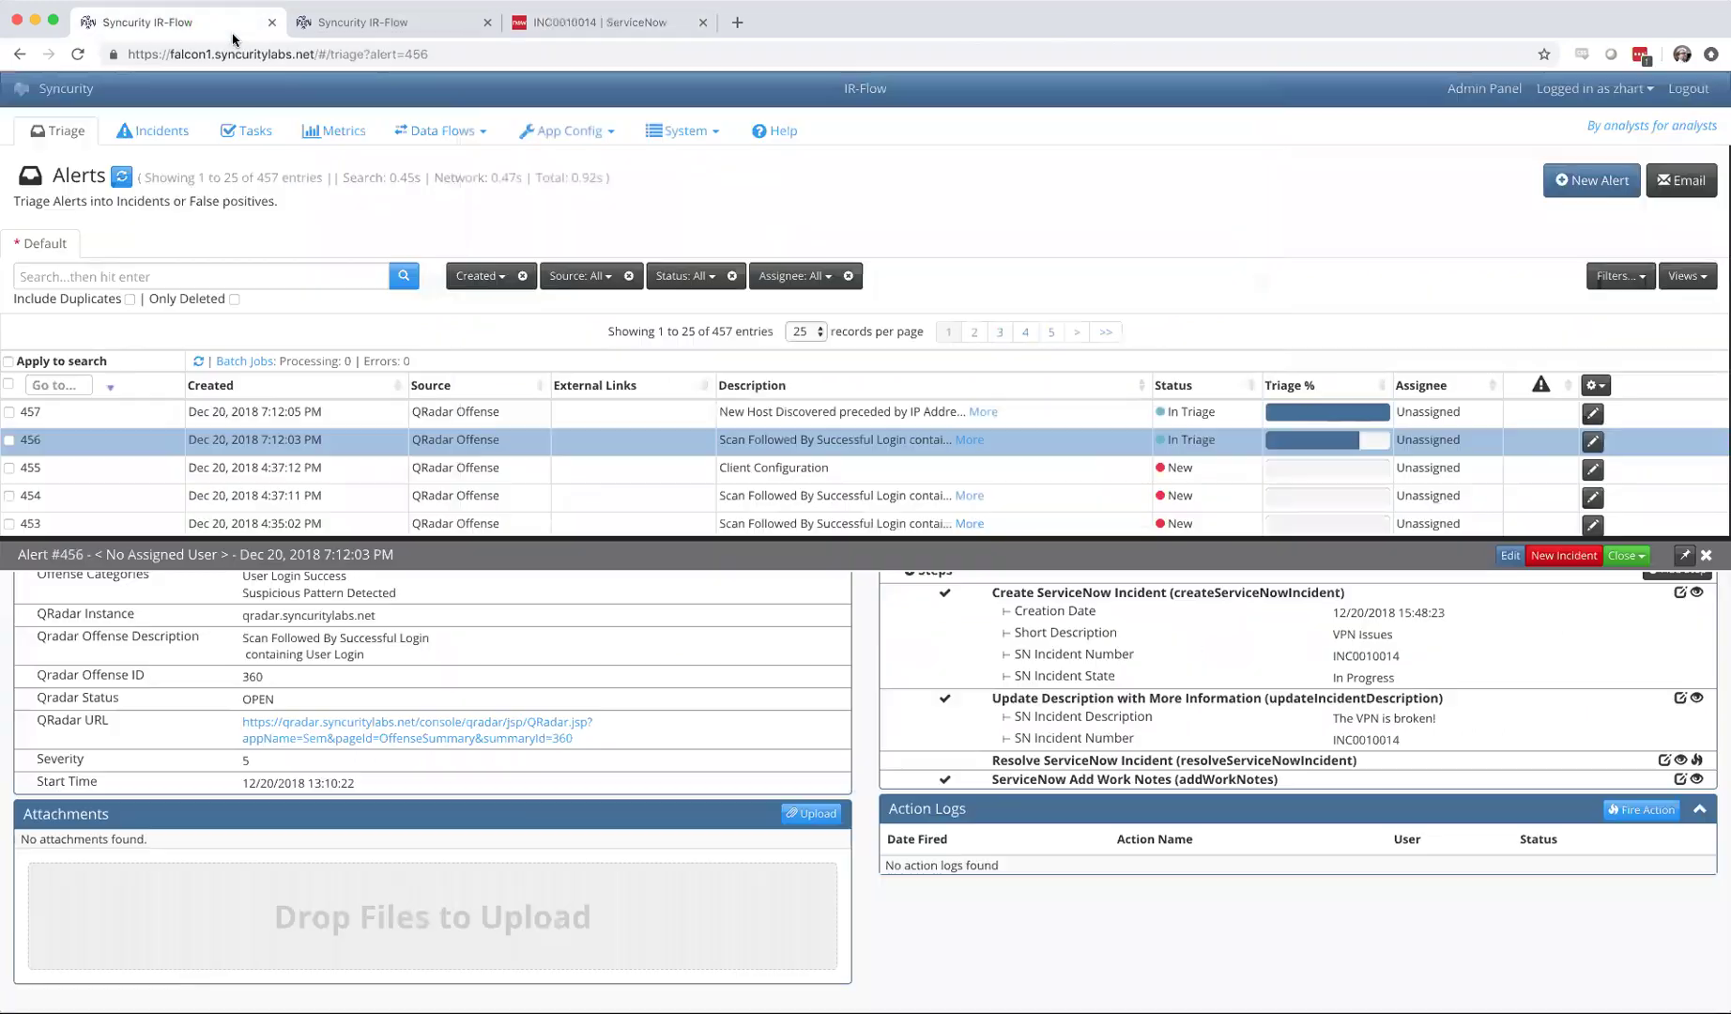
click(1697, 761)
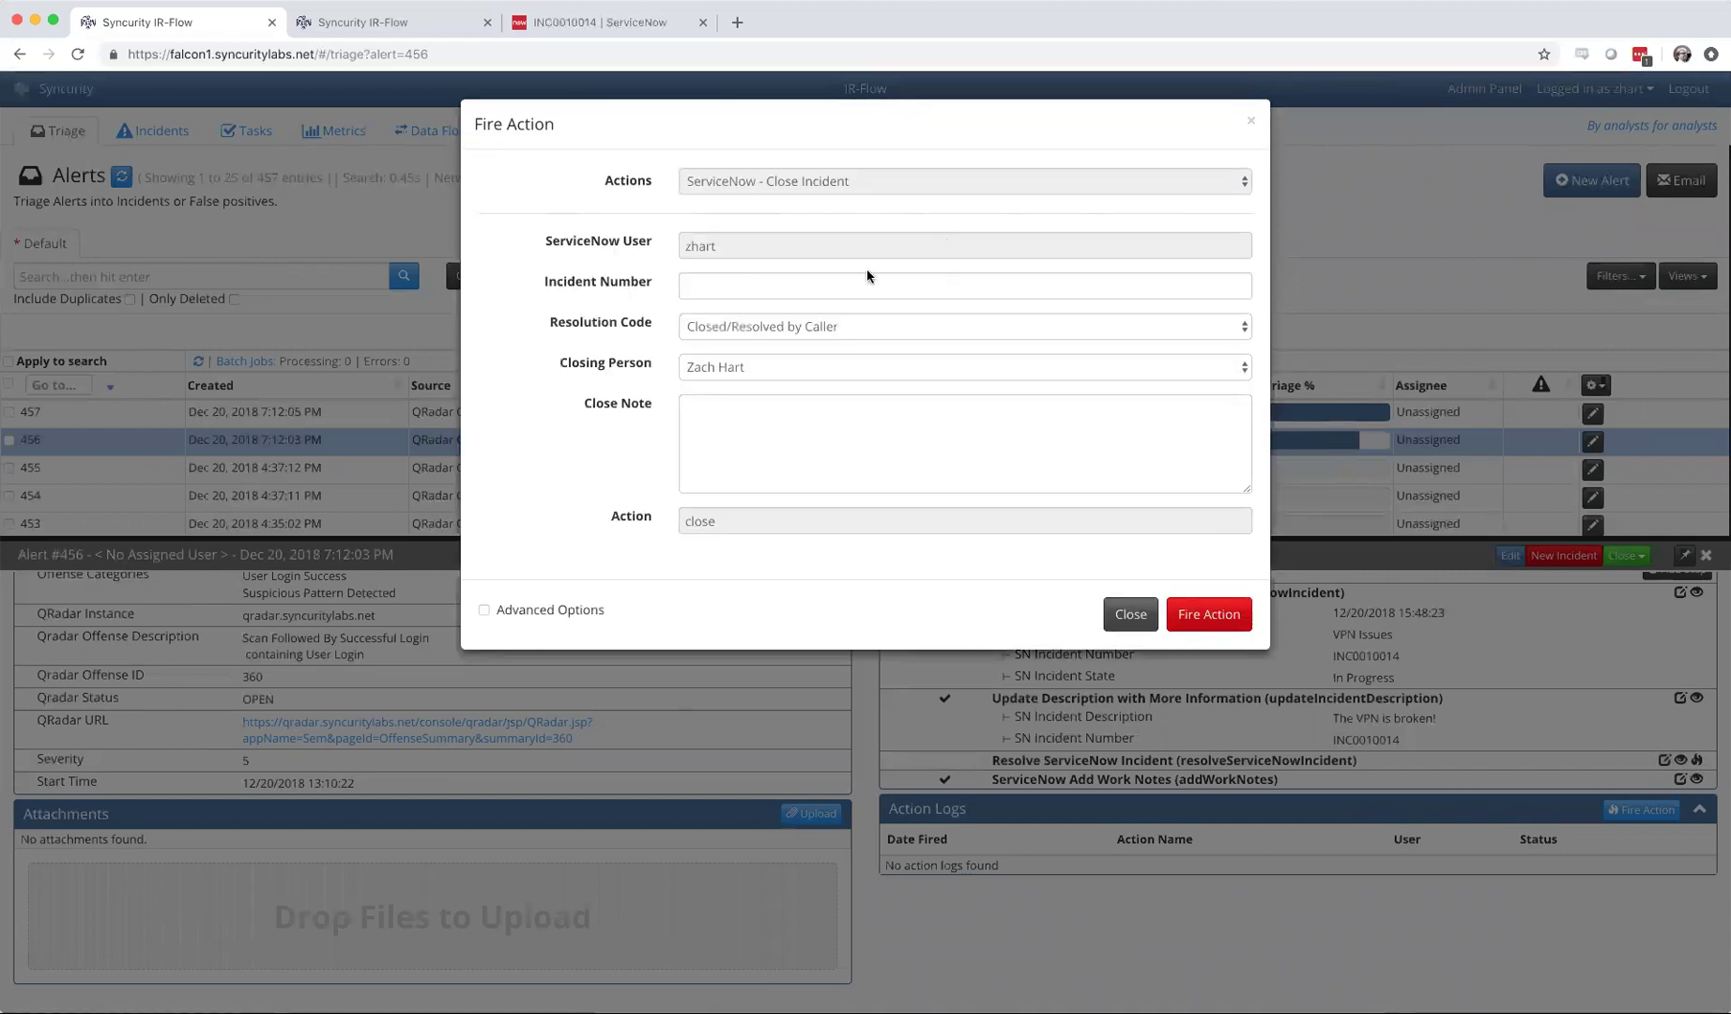
click(787, 295)
text(INC0010014)
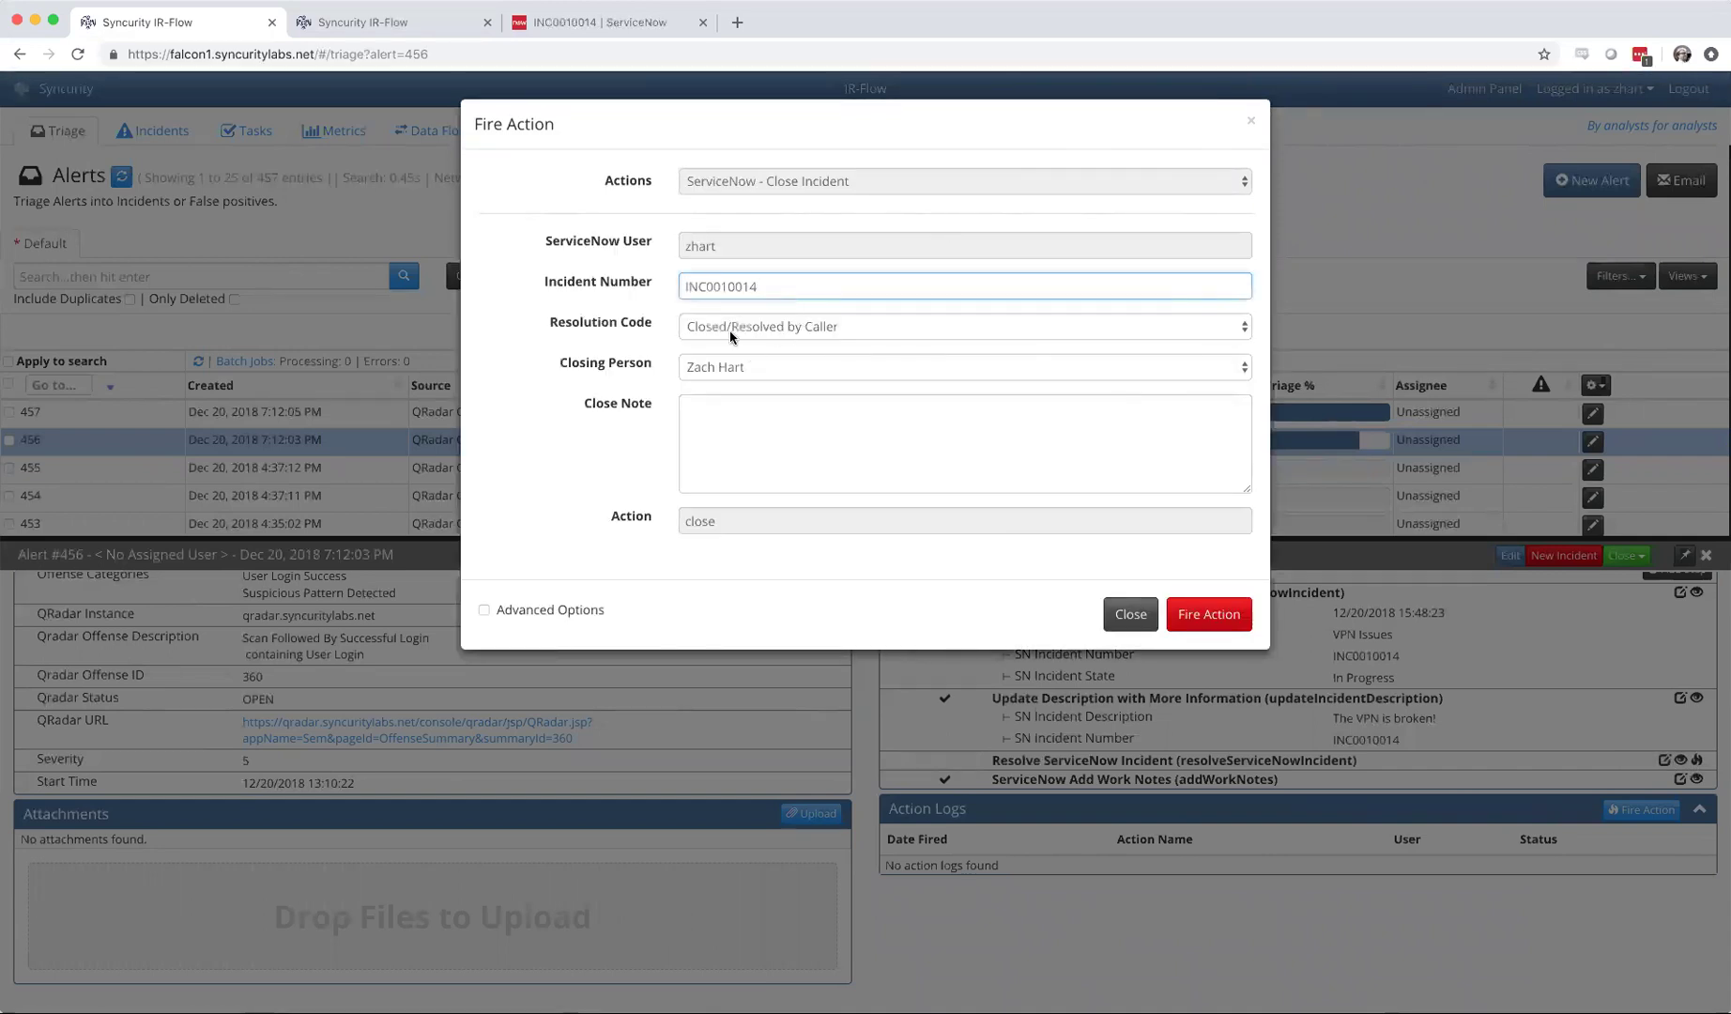
click(732, 335)
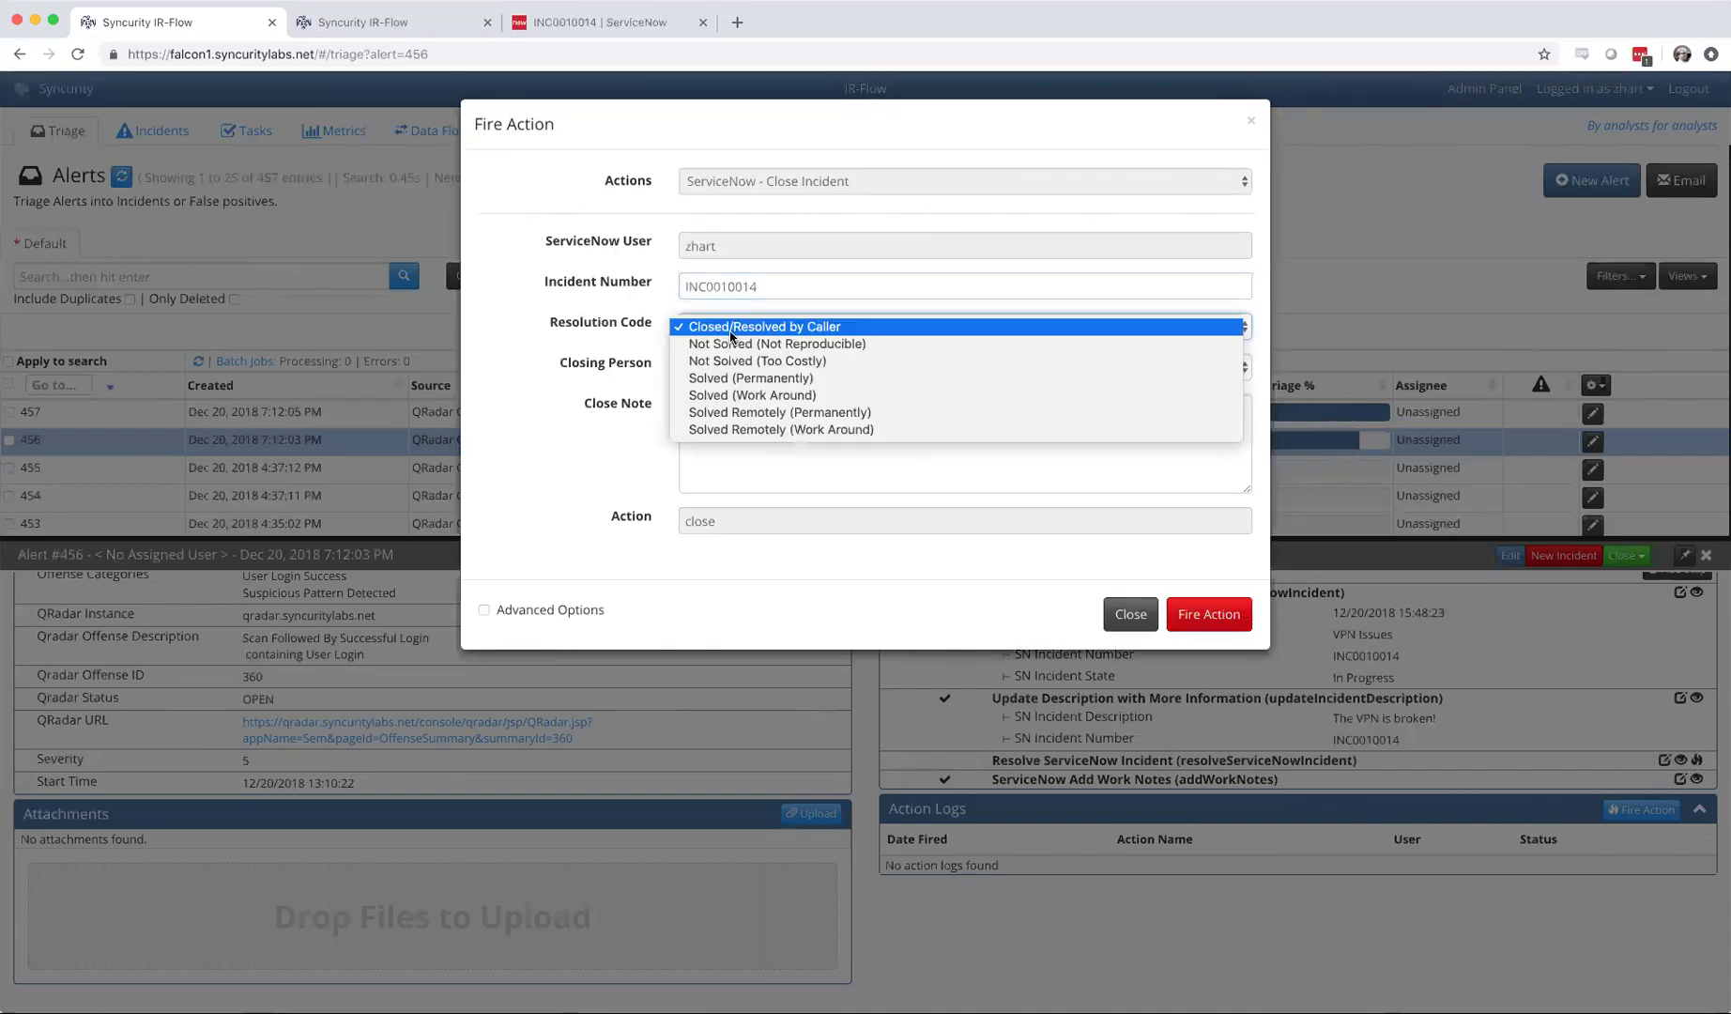
click(820, 362)
click(745, 366)
click(746, 367)
click(732, 422)
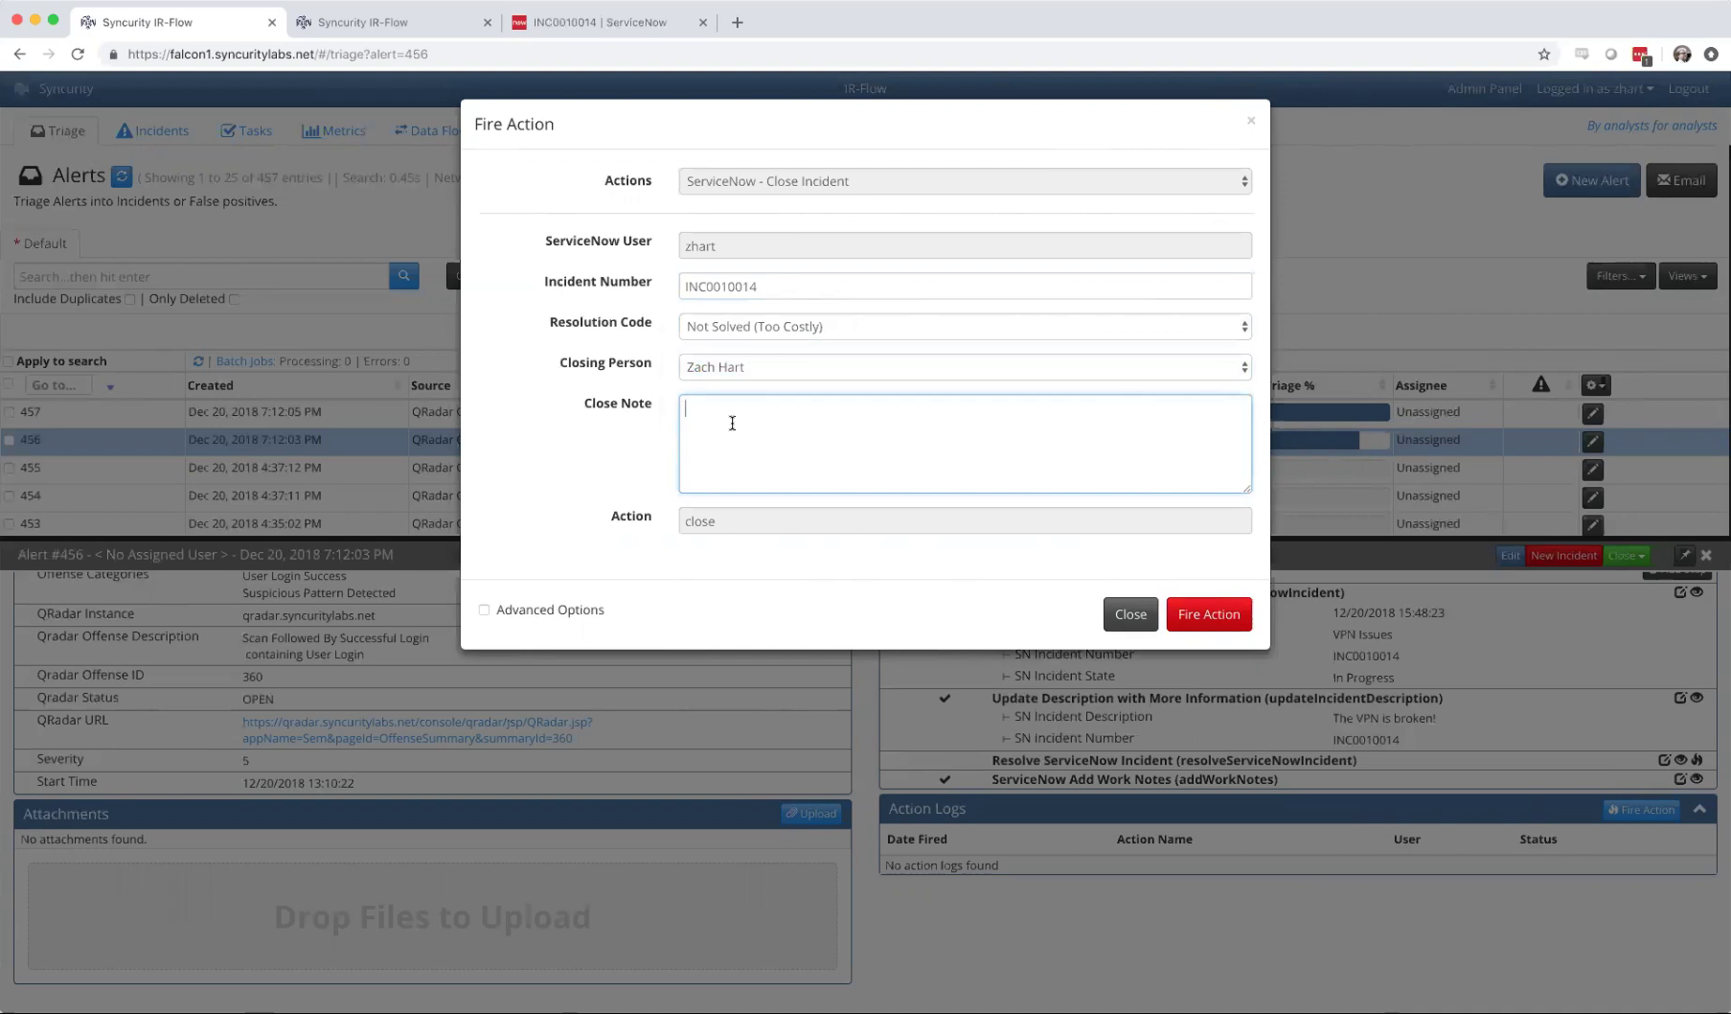
text(We're done here!)
click(1207, 612)
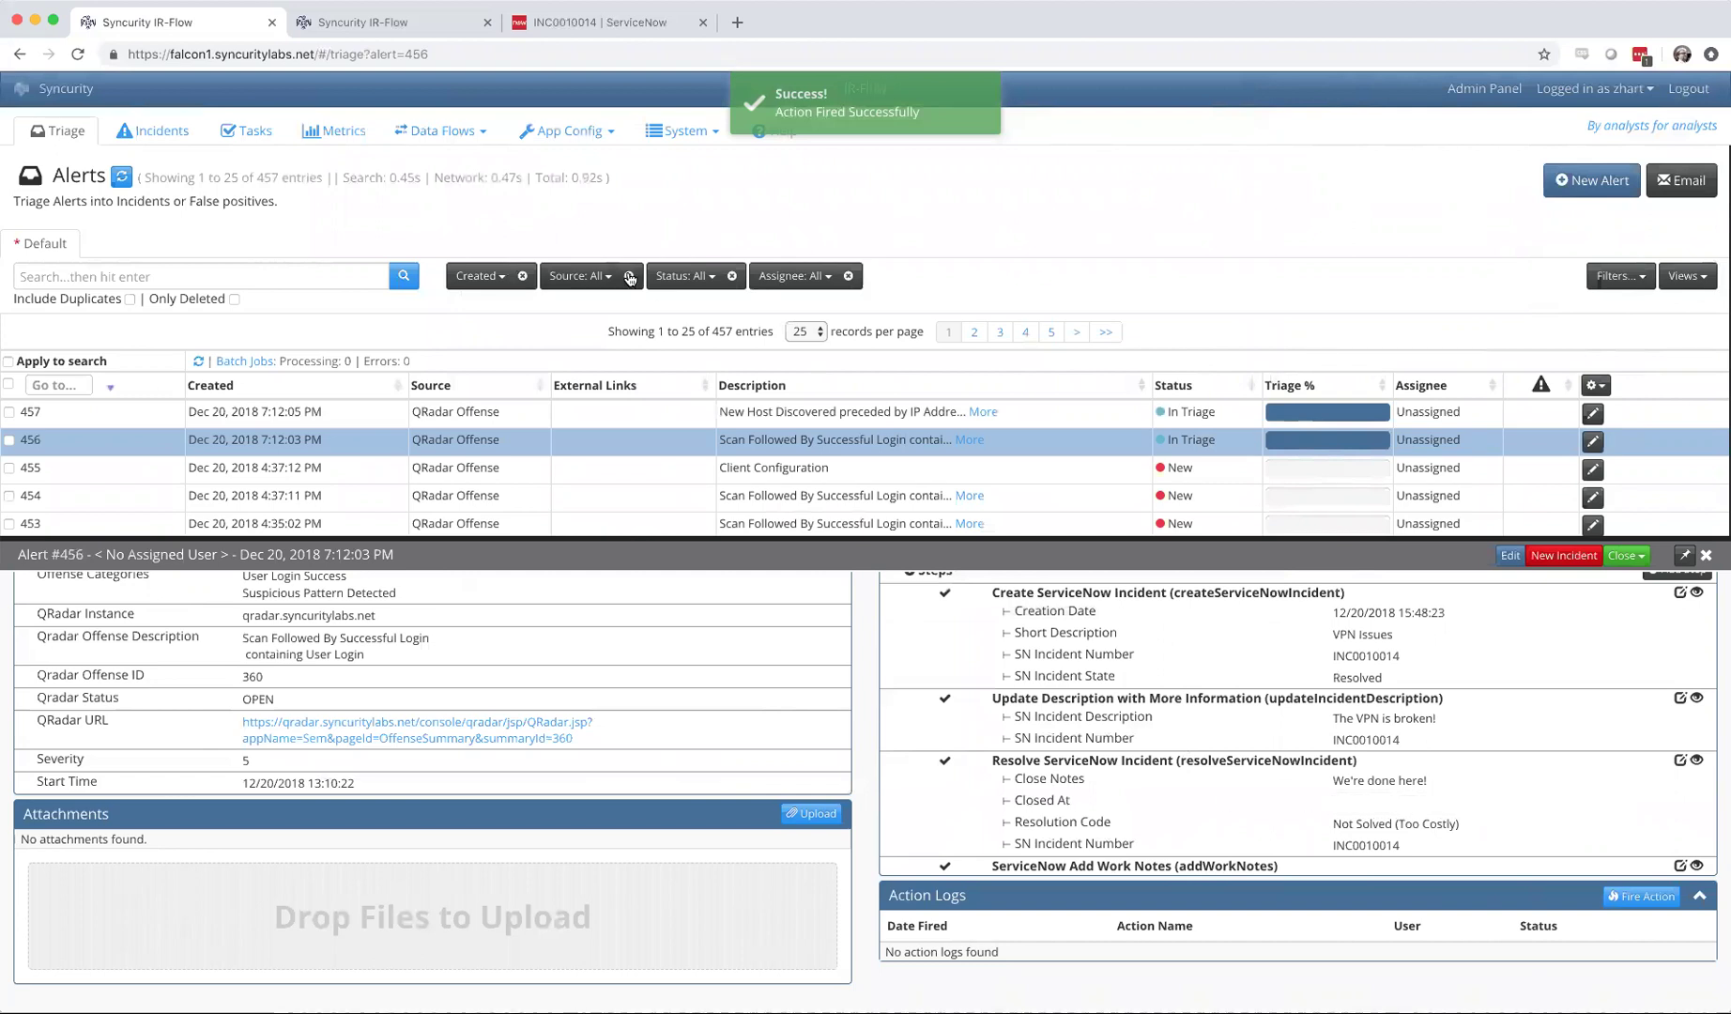
Step: Switch to ServiceNow and examine incident INC0010014's activity log, state and the available state options
click(530, 26)
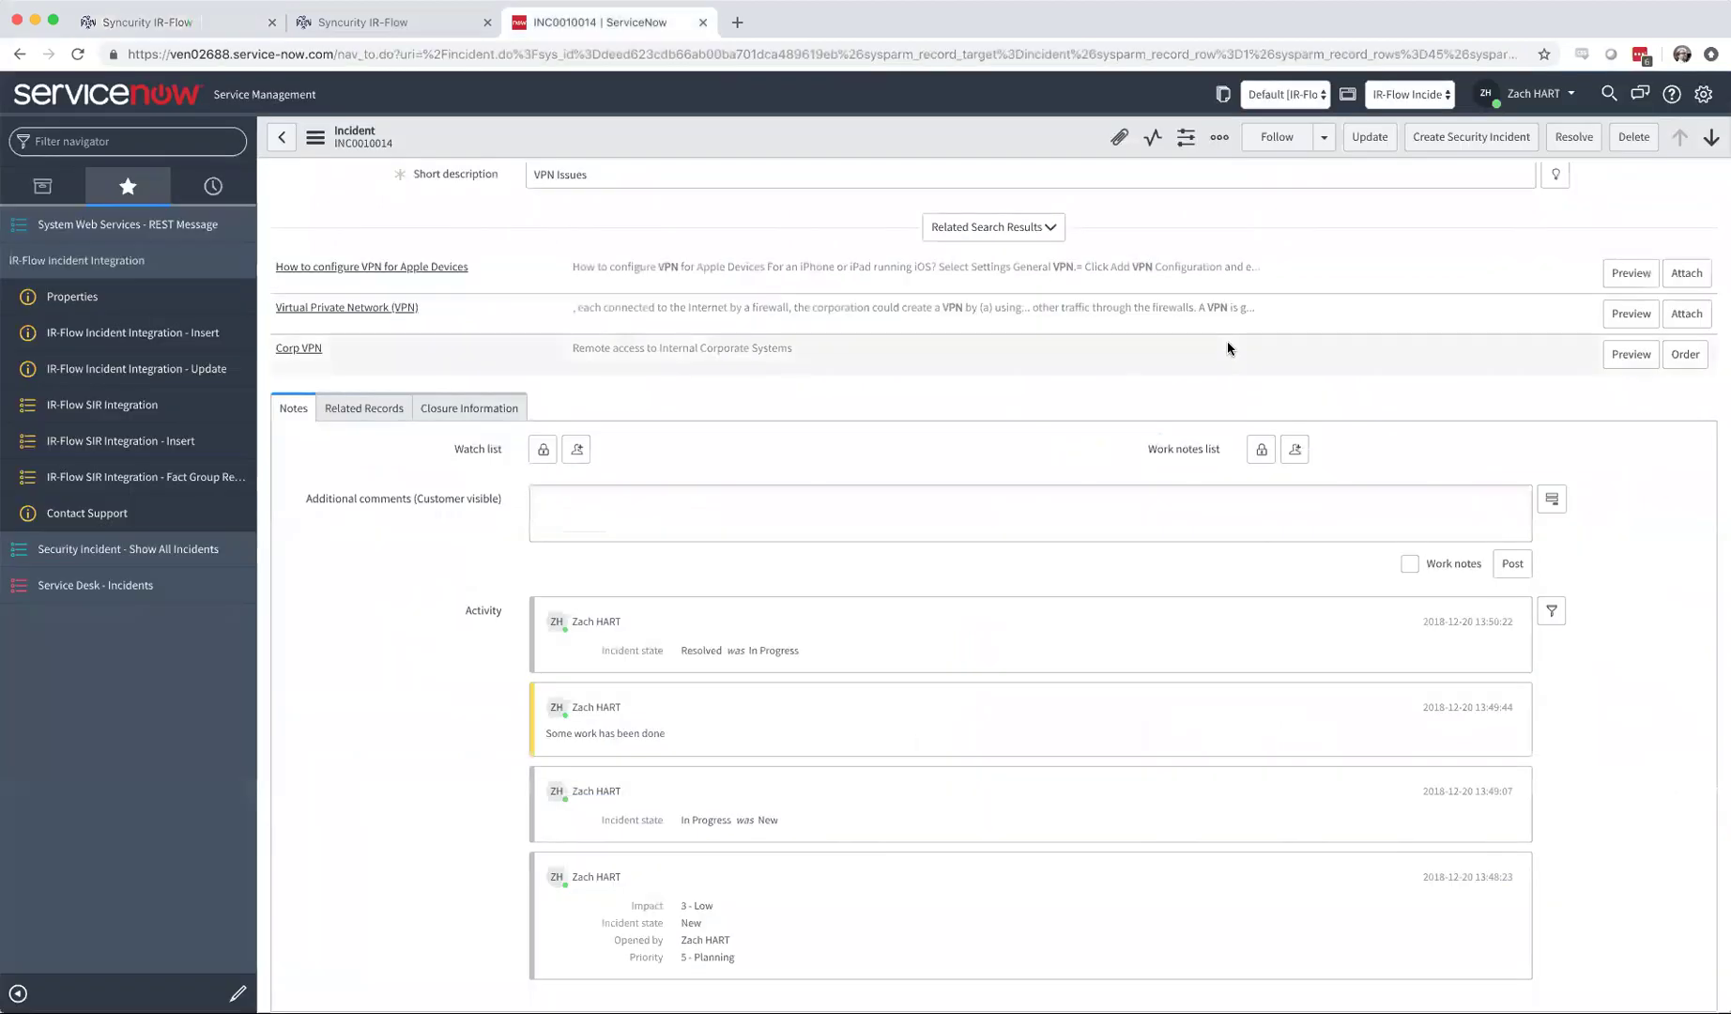
scroll(1227, 341, up, 3)
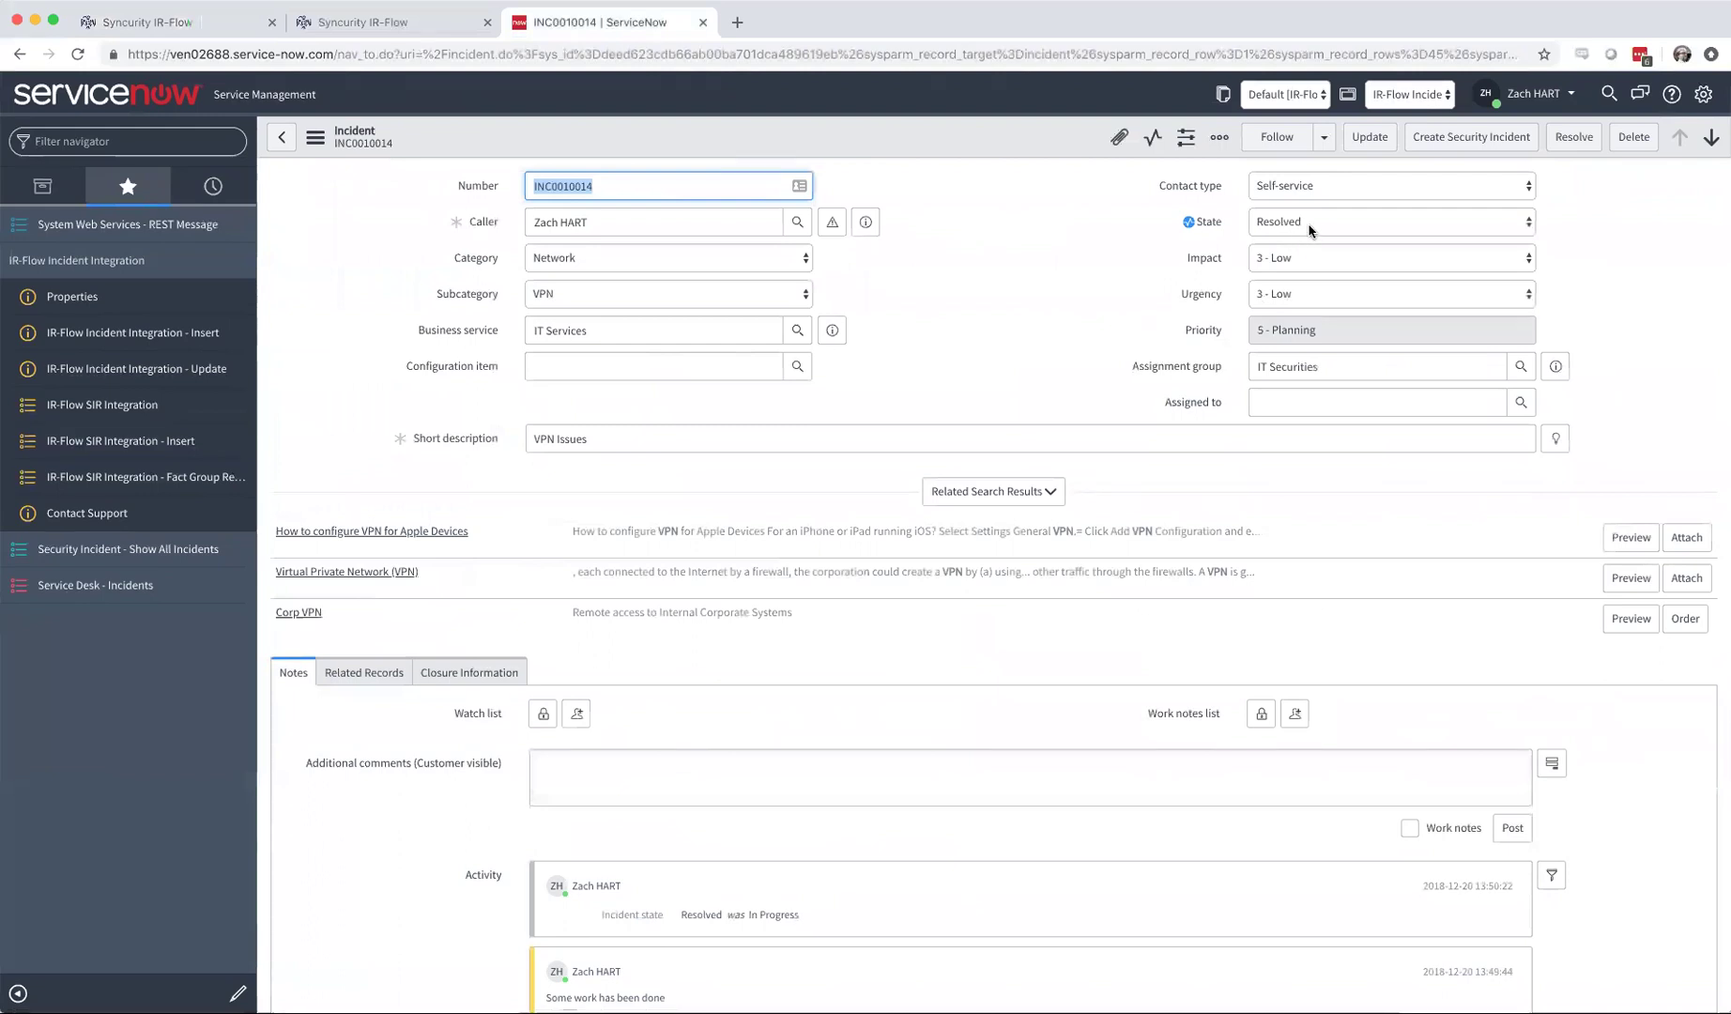
click(1311, 228)
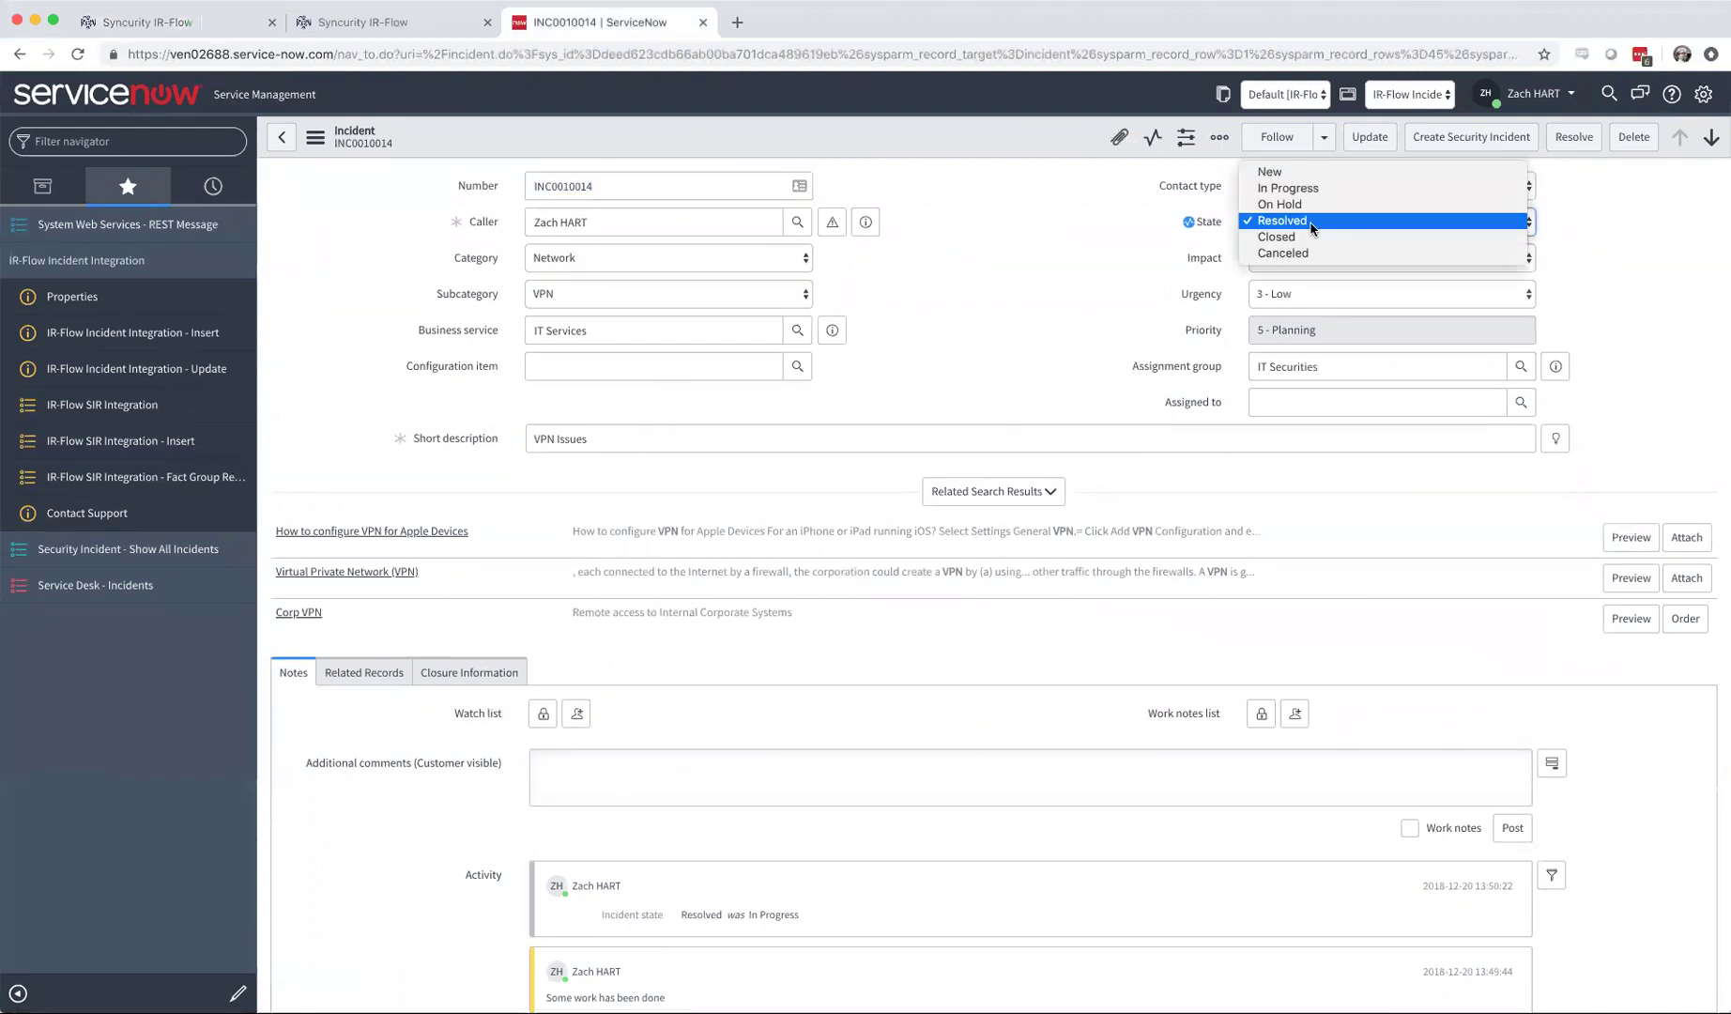
click(1312, 226)
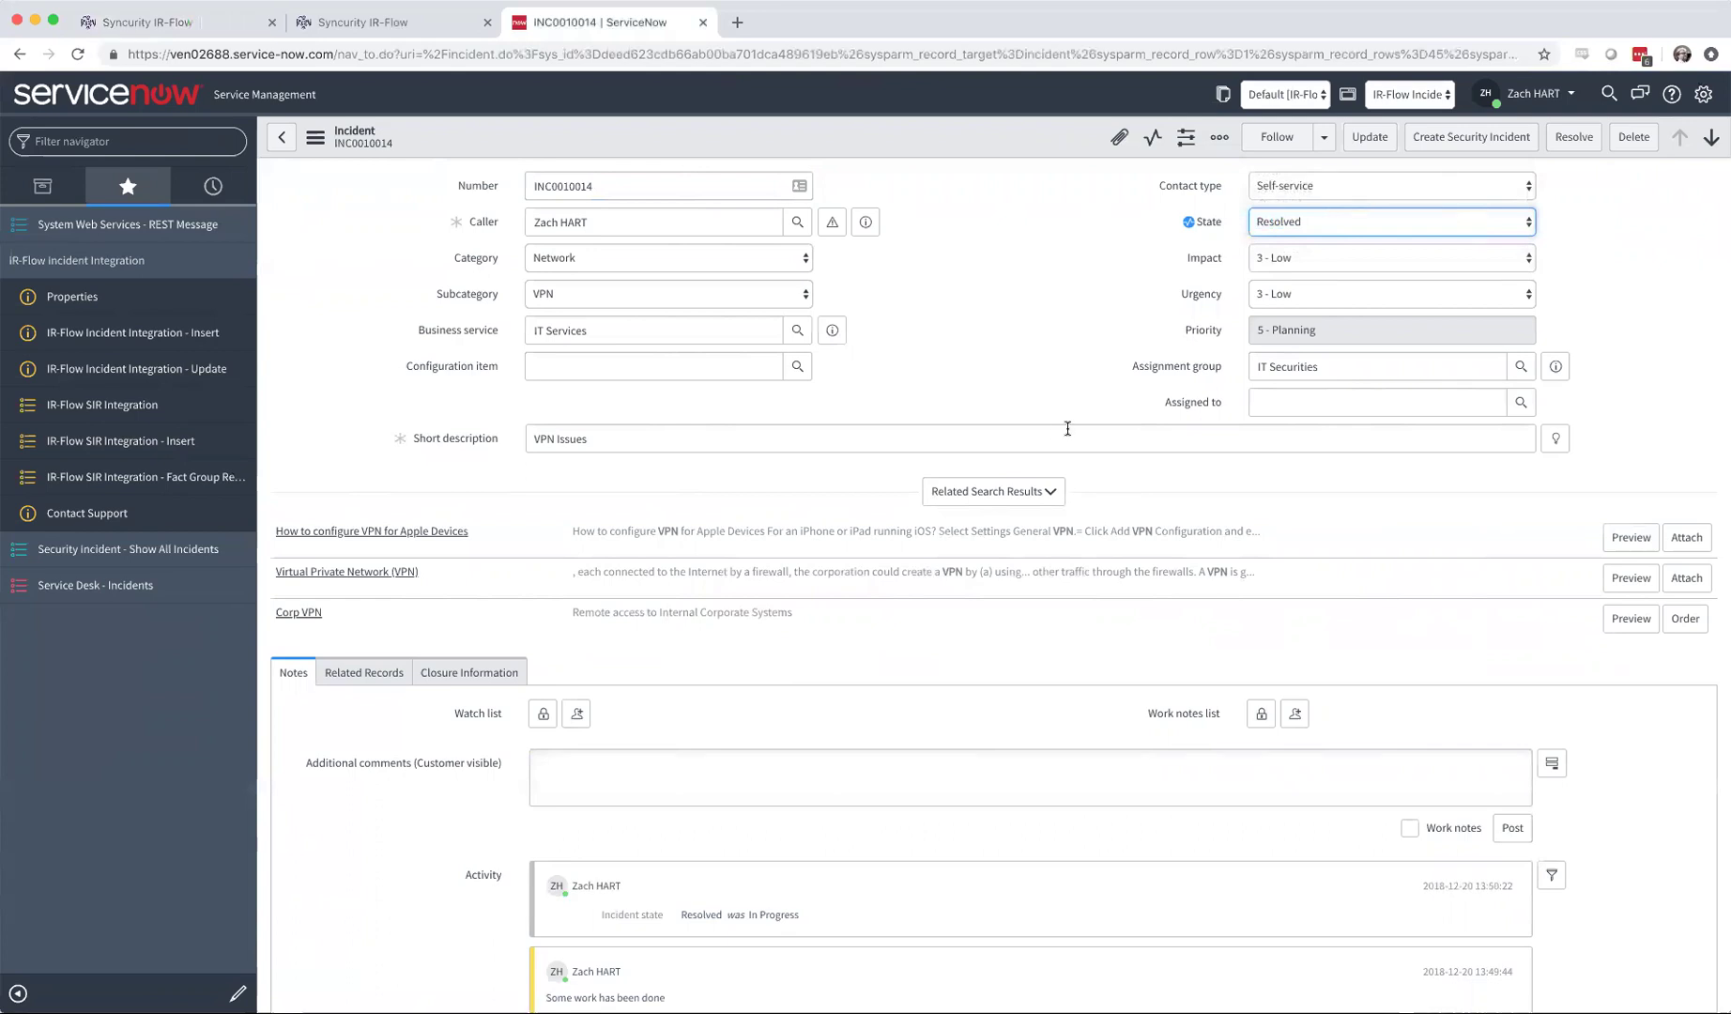
click(1290, 226)
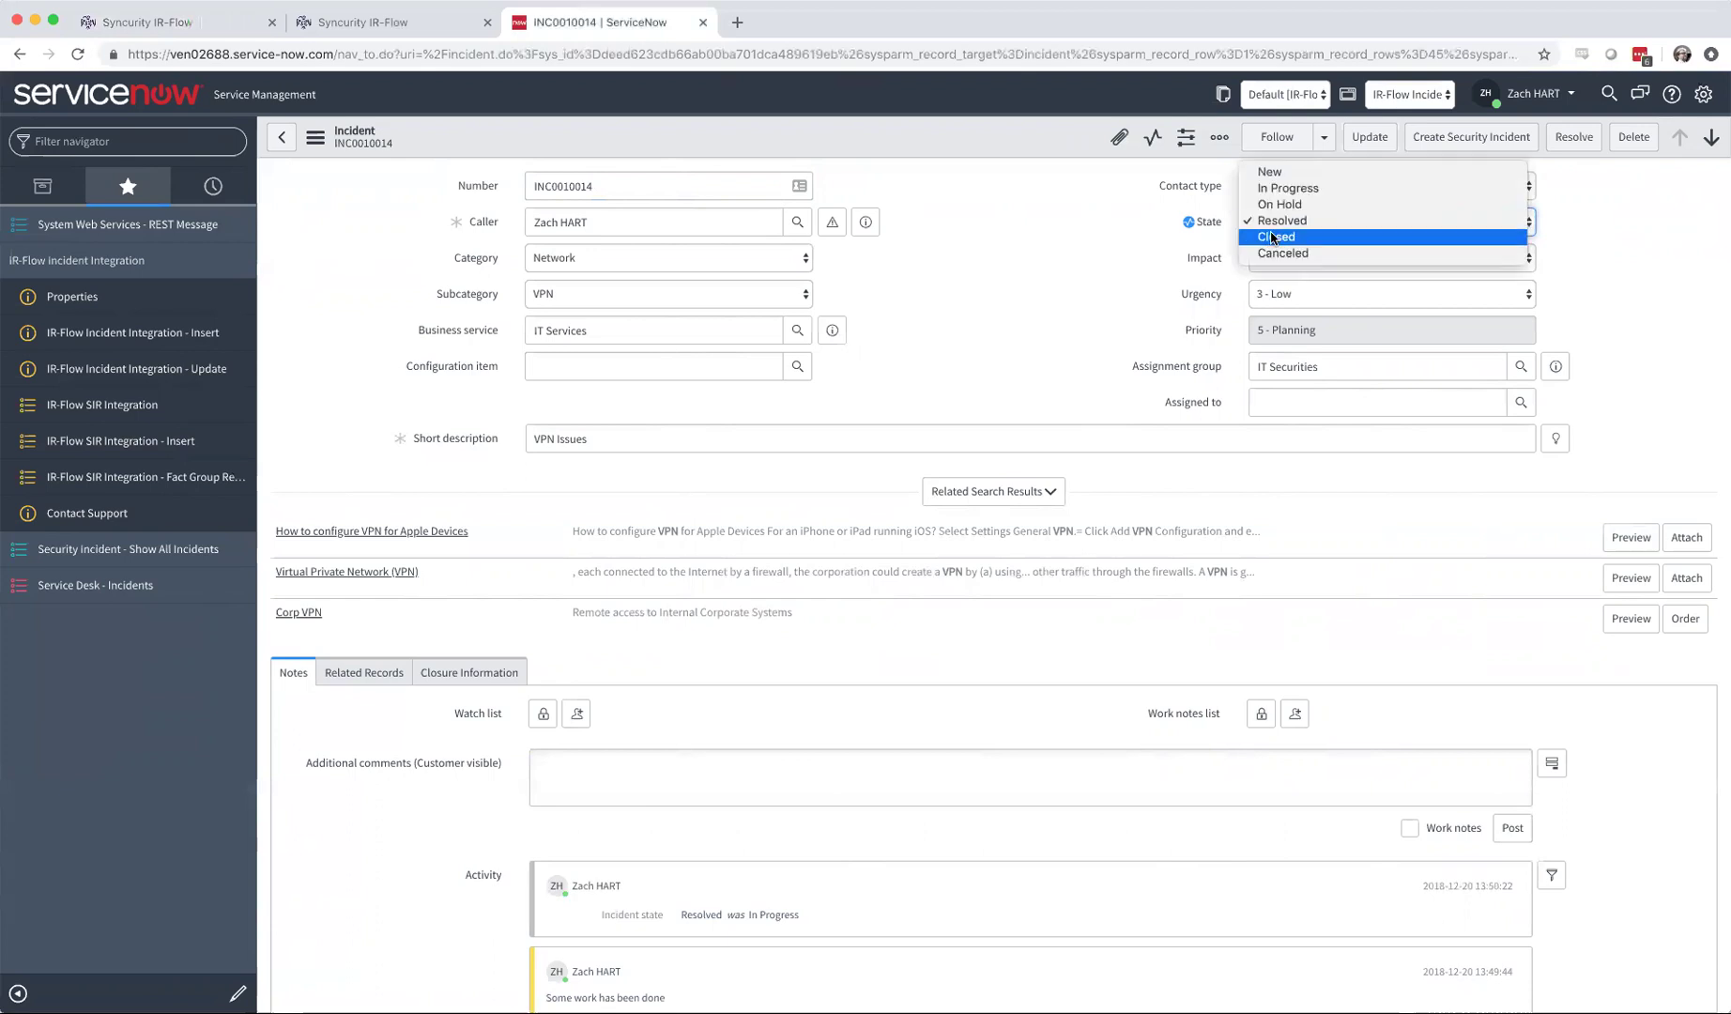
click(1282, 227)
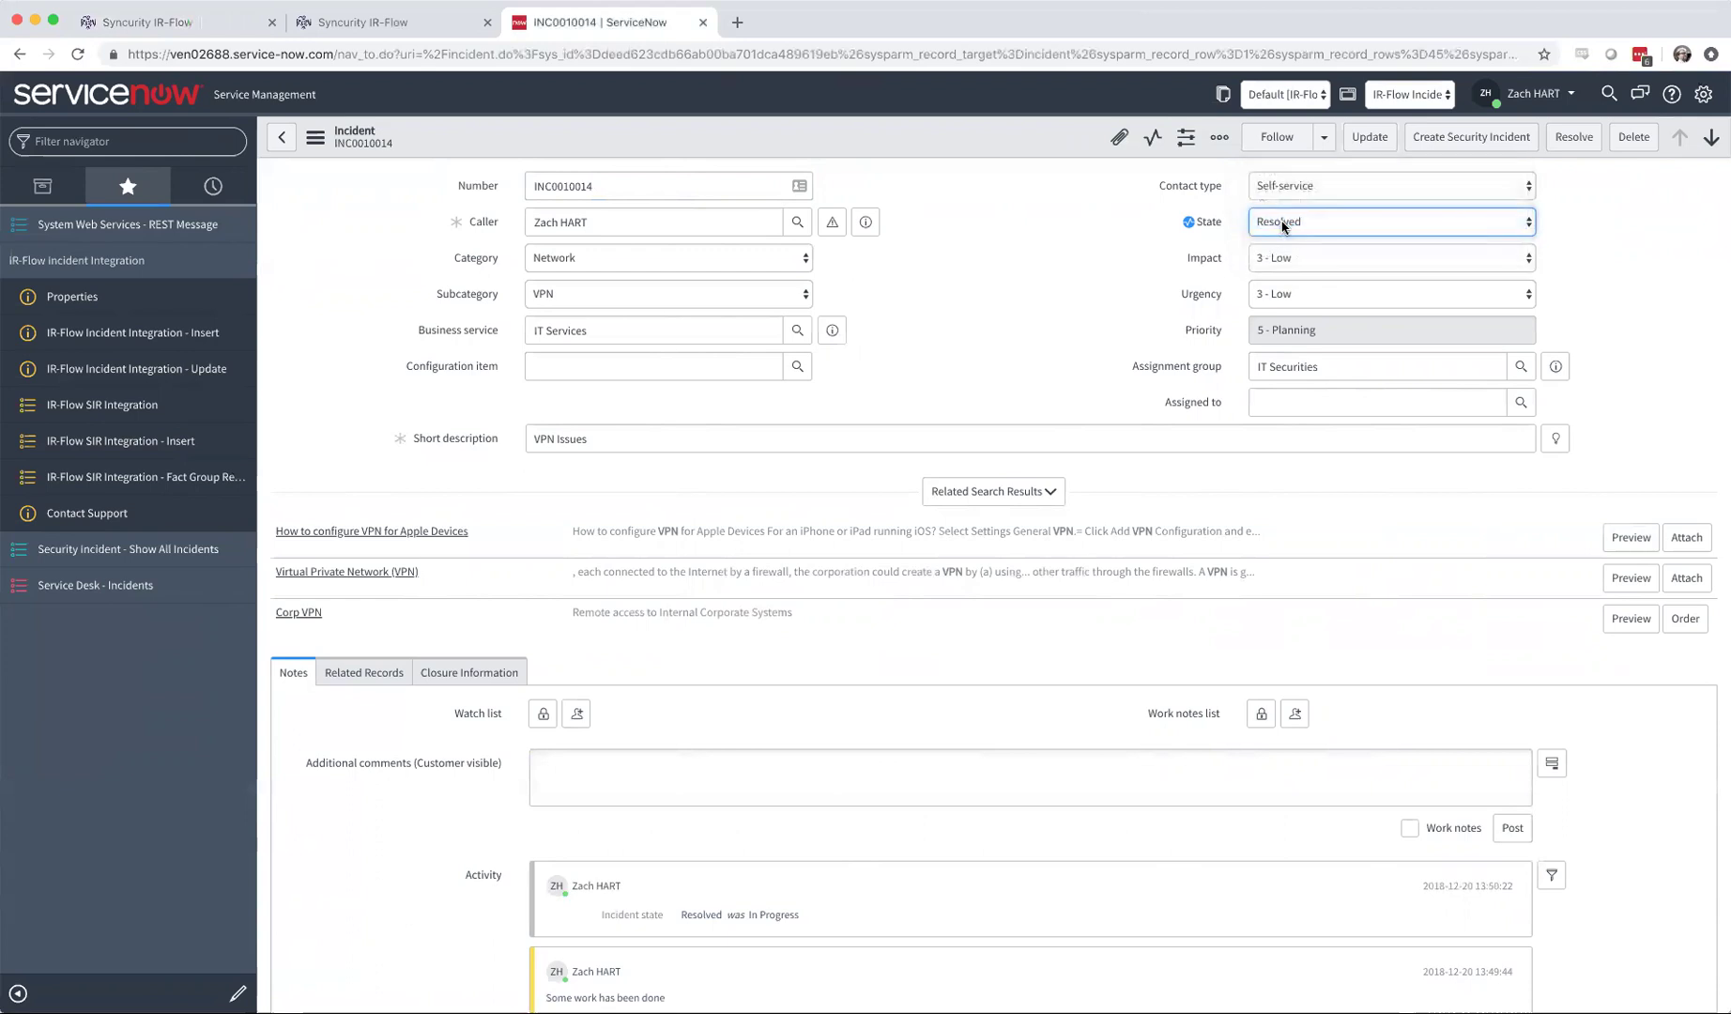
Step: Return to IR-Flow and check the SN Incident State fact in alert 456's Create ServiceNow Incident step
click(186, 28)
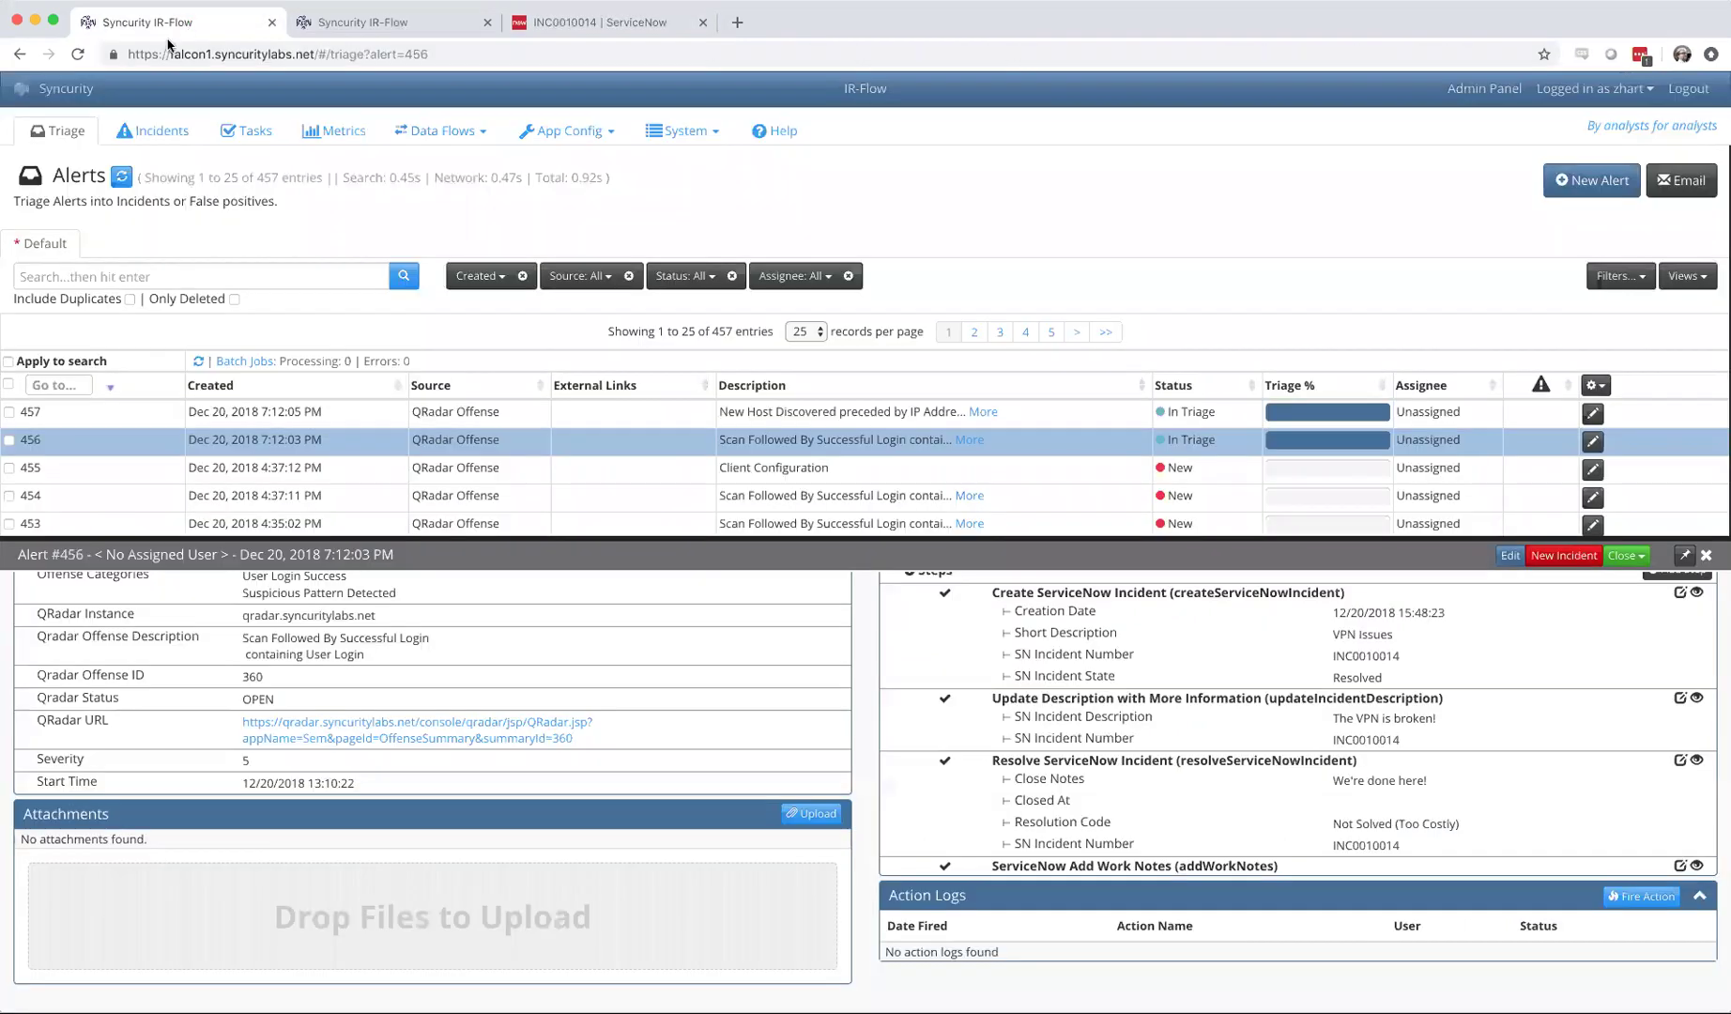
click(1350, 677)
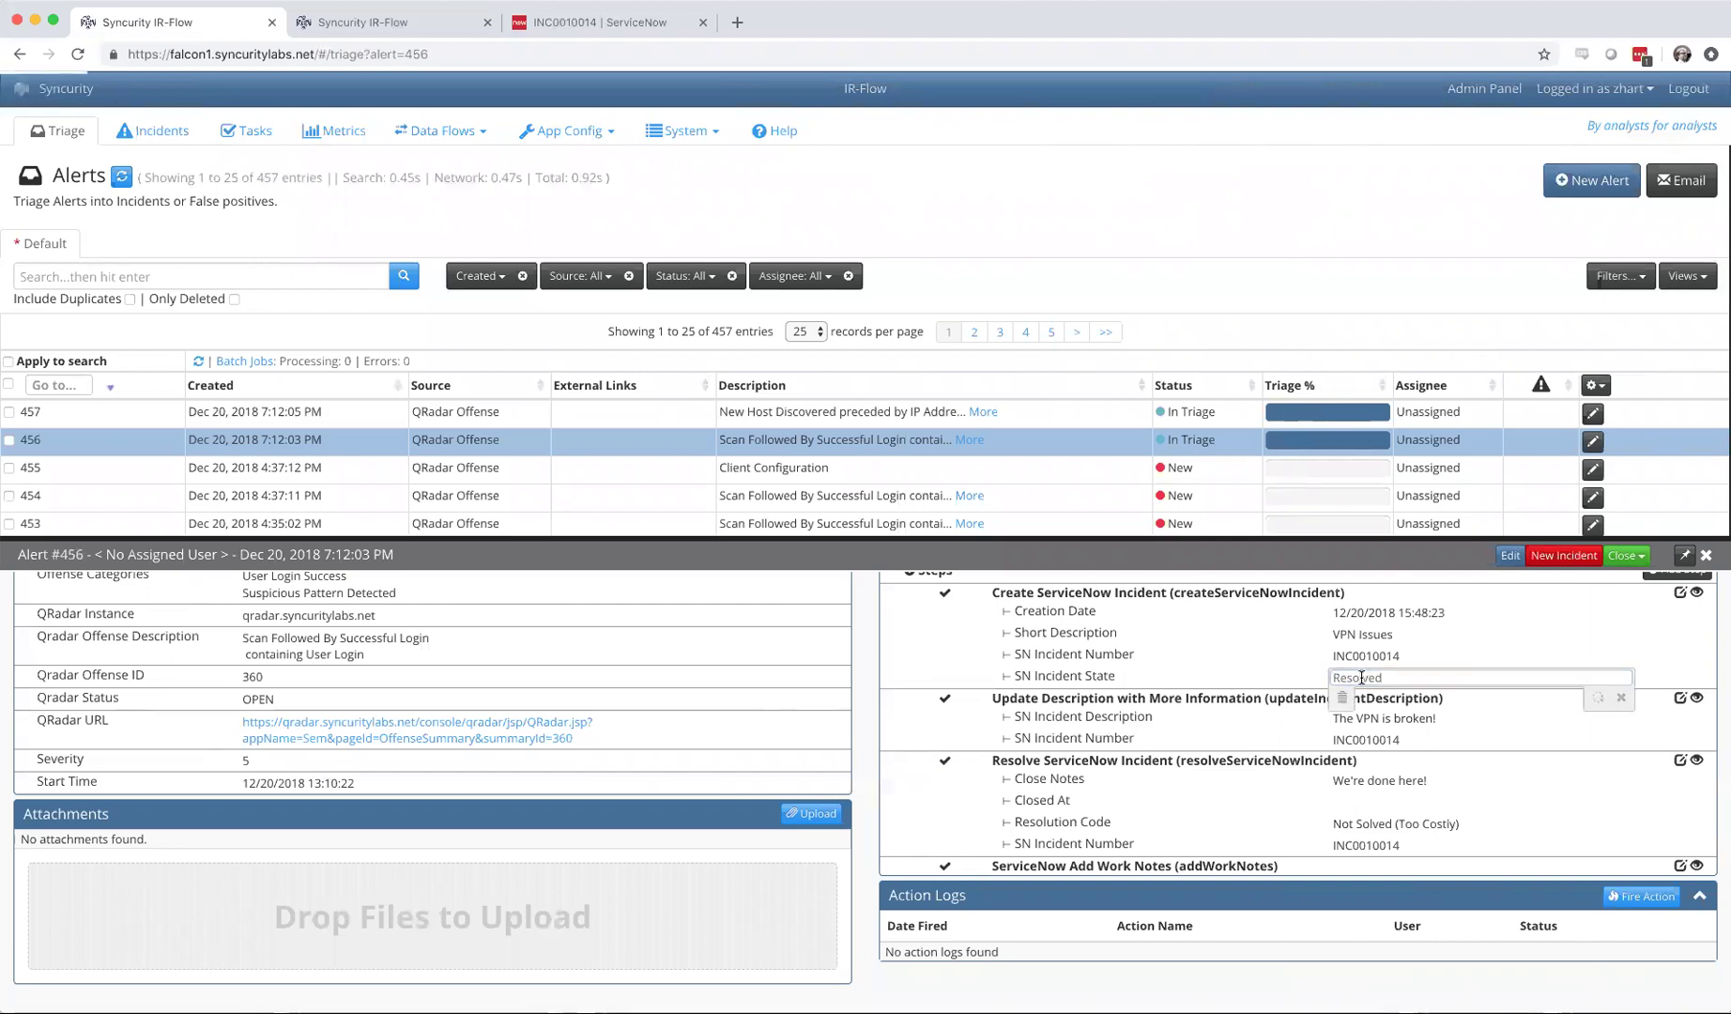
scroll(1292, 669, up, 1)
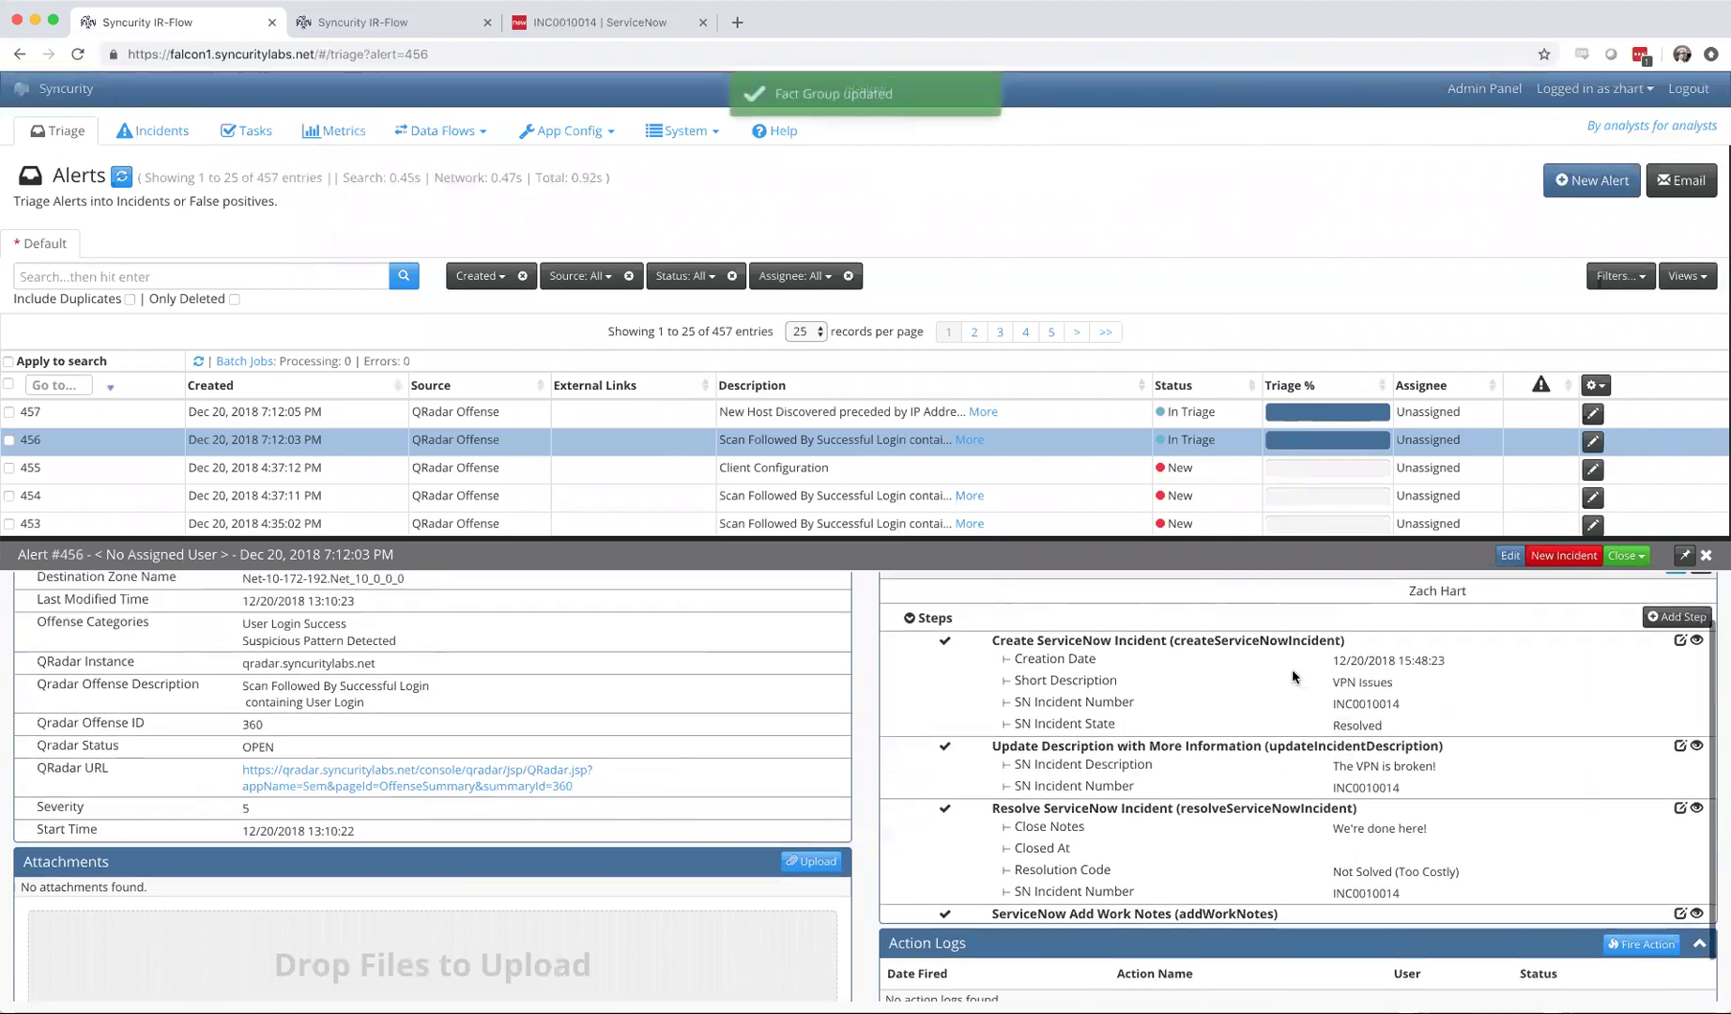